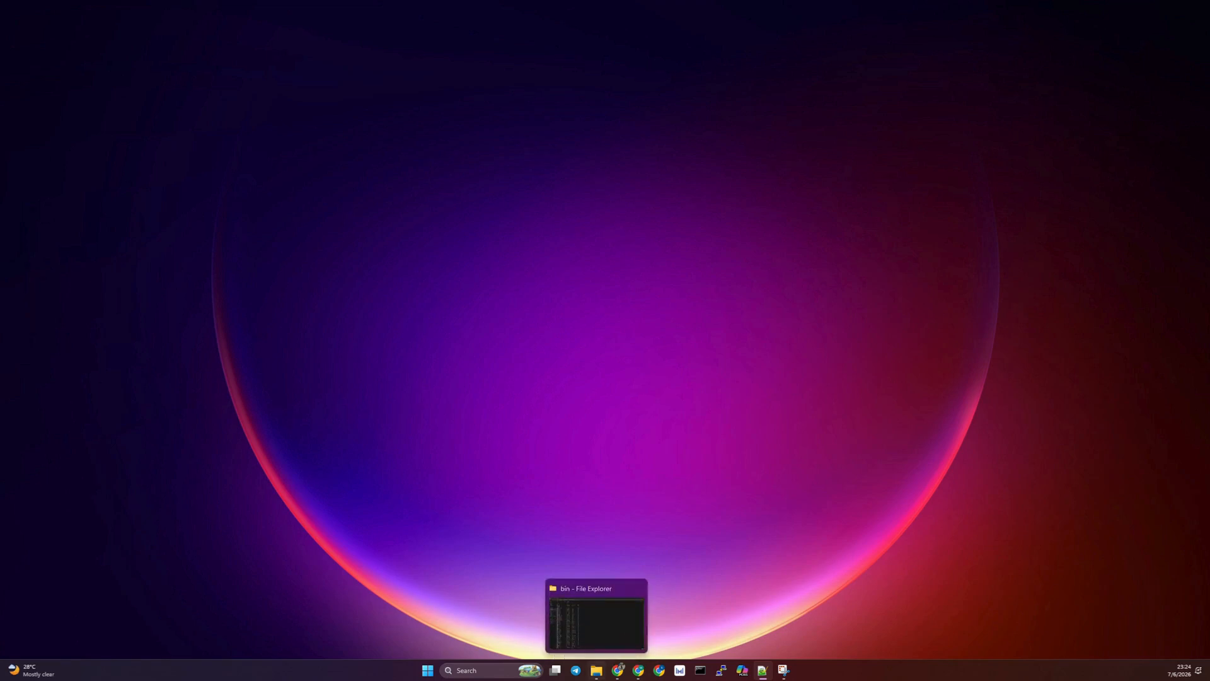
- Launch Apache JMeter by running jmeter.bat from the apache-jmeter-5.6.3 bin folder, allowing the unverified file, and maximize its window
left_click(596, 670)
scroll(168, 252, "down", 2)
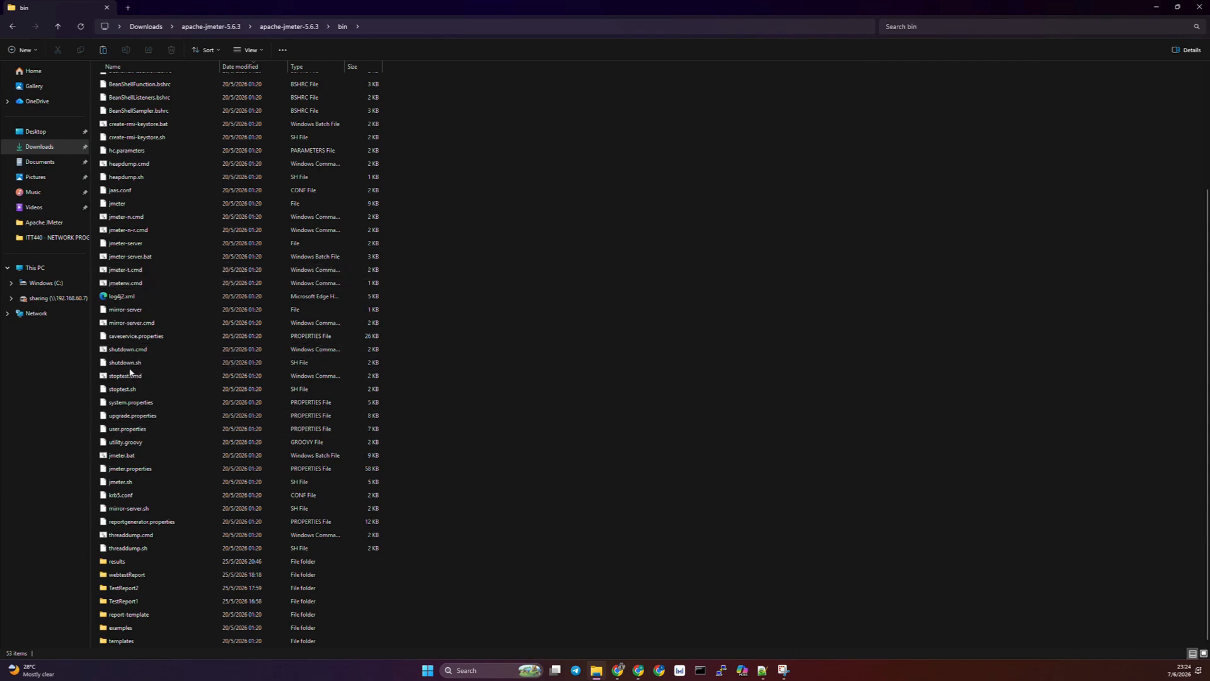
double_click(129, 457)
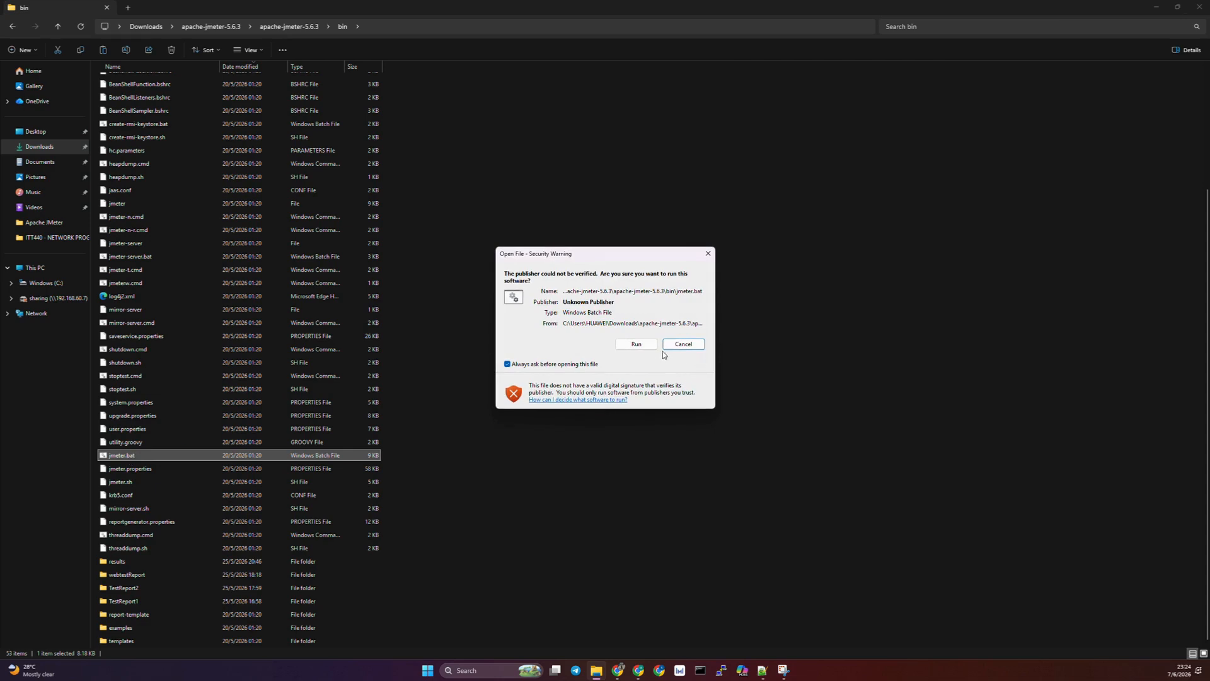
left_click(637, 344)
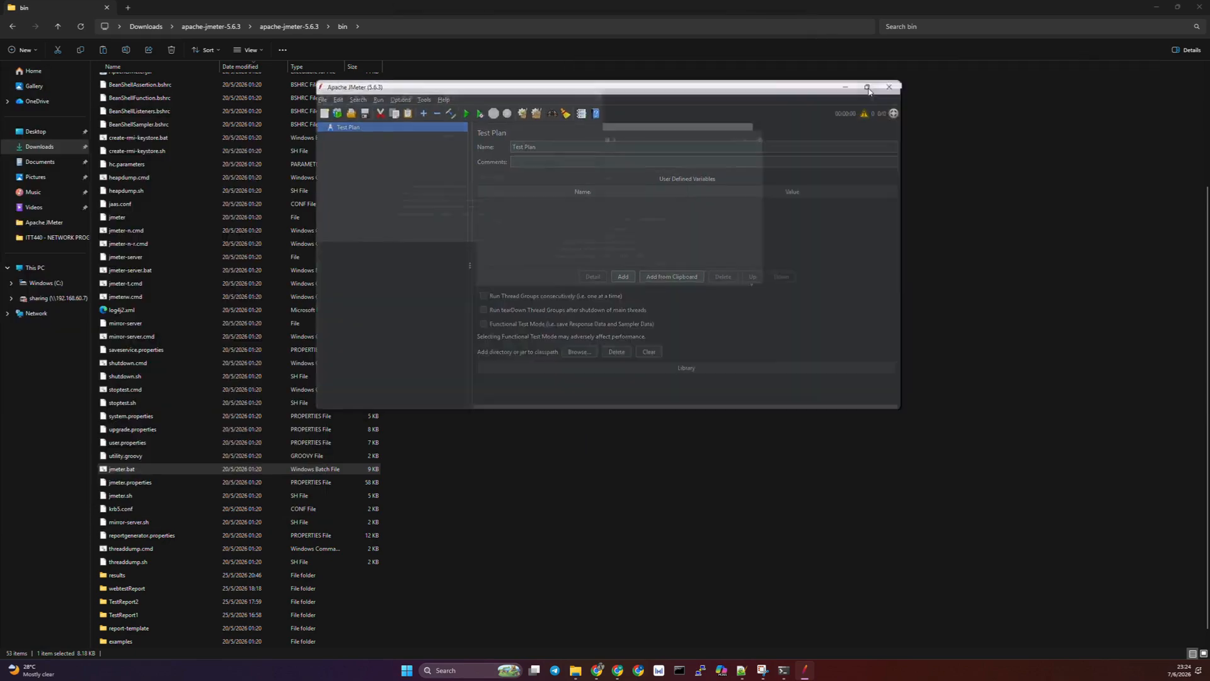
left_click(865, 89)
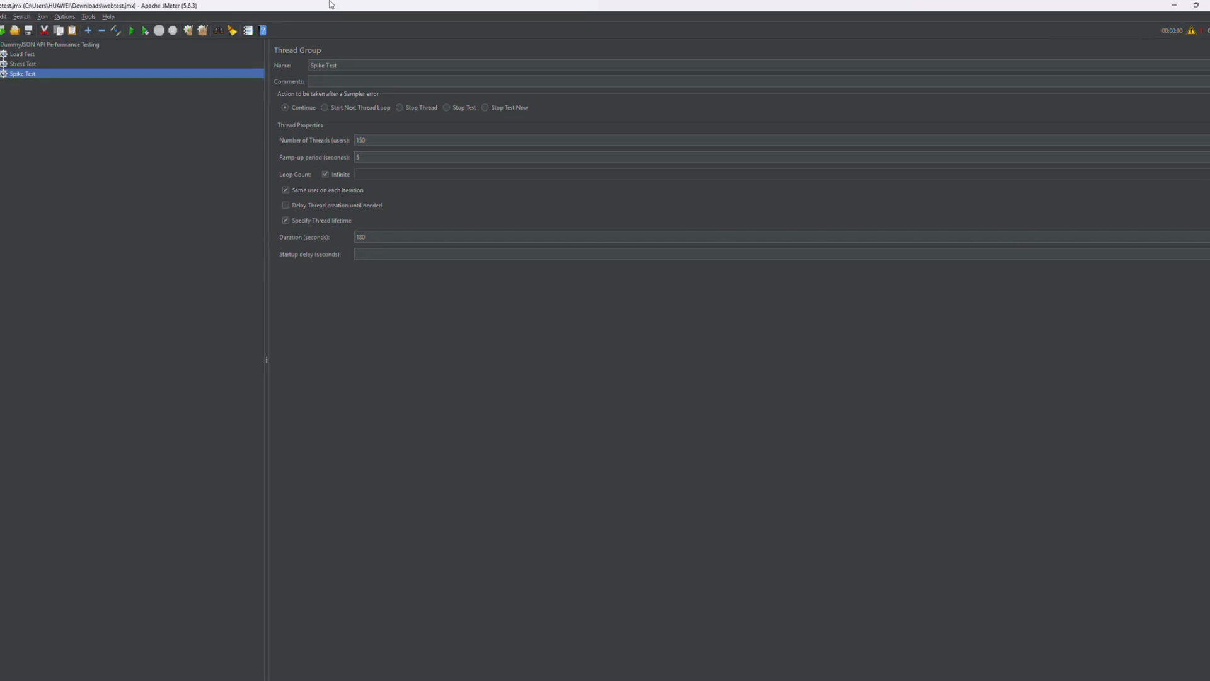
- Review the Load Test, Stress Test and Spike Test thread groups in the DummyJSON API Performance Testing plan
left_click(14, 55)
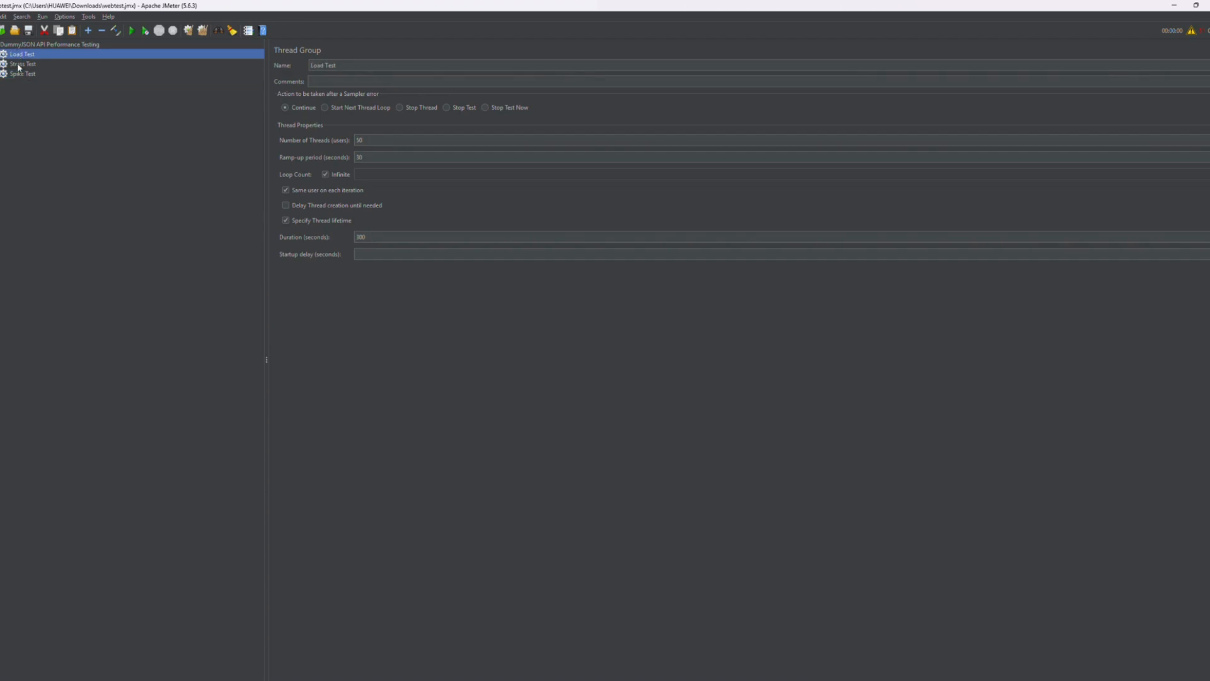
left_click(18, 65)
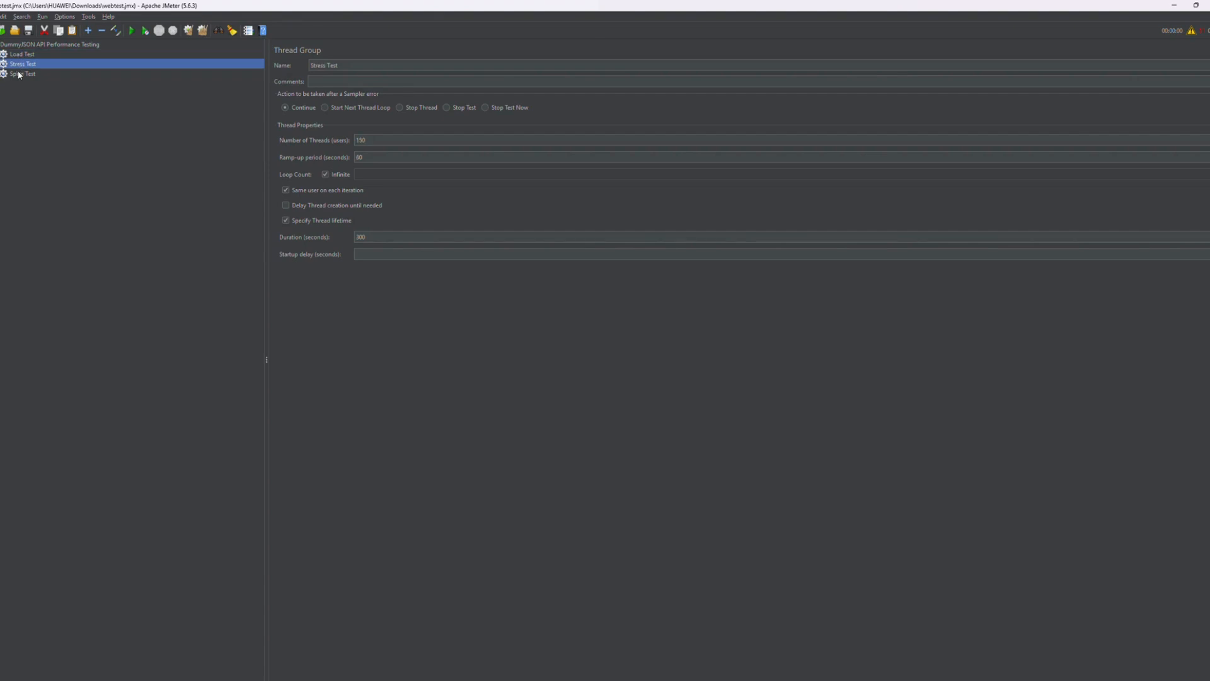
left_click(20, 76)
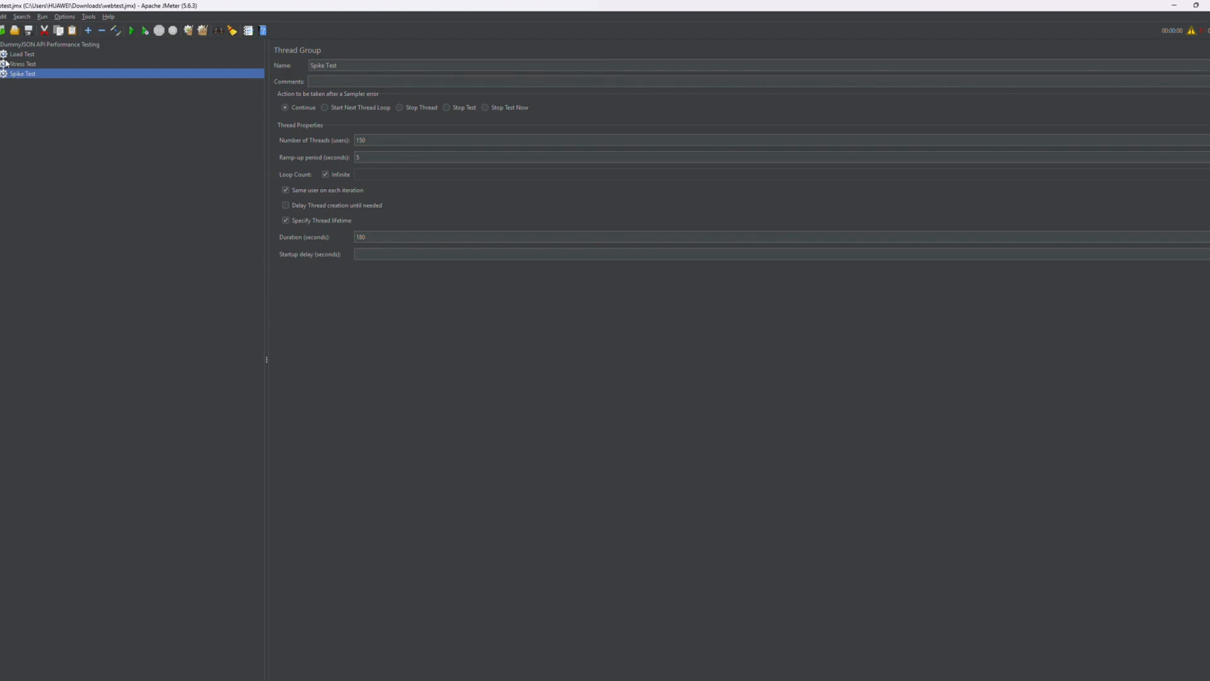
- Expand the three thread groups and inspect the HTTP request settings of the Load Test, Stress Test and Spike Test samplers
left_click(0, 55)
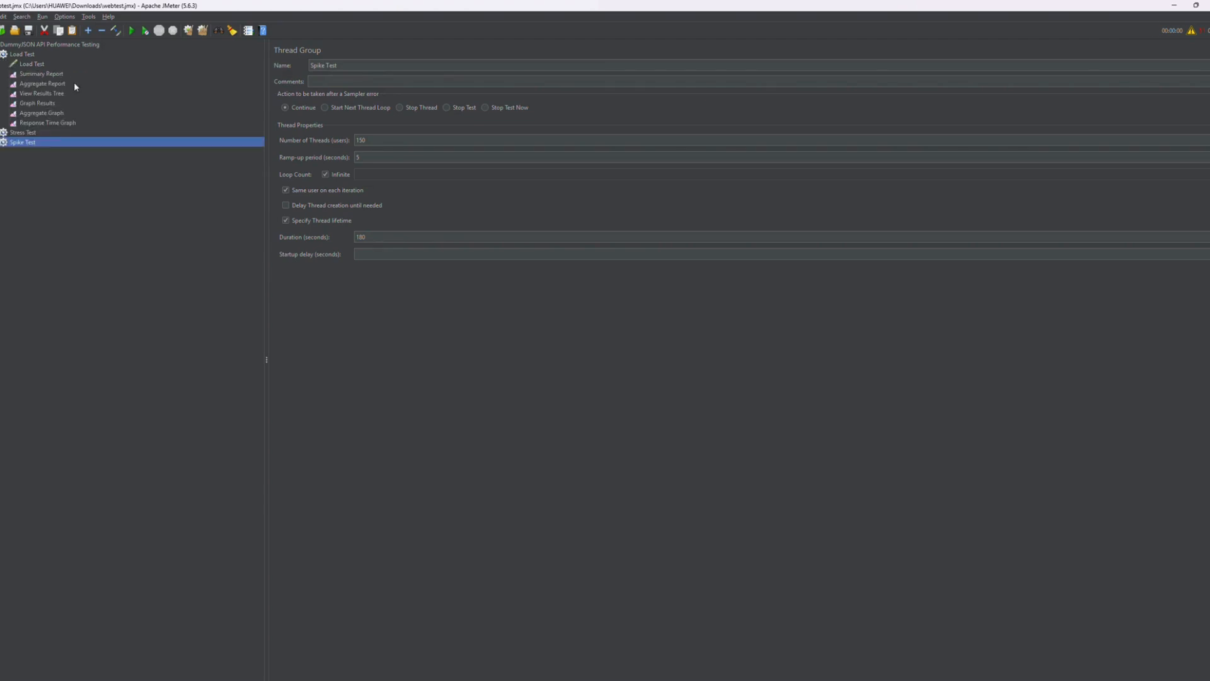
left_click(37, 66)
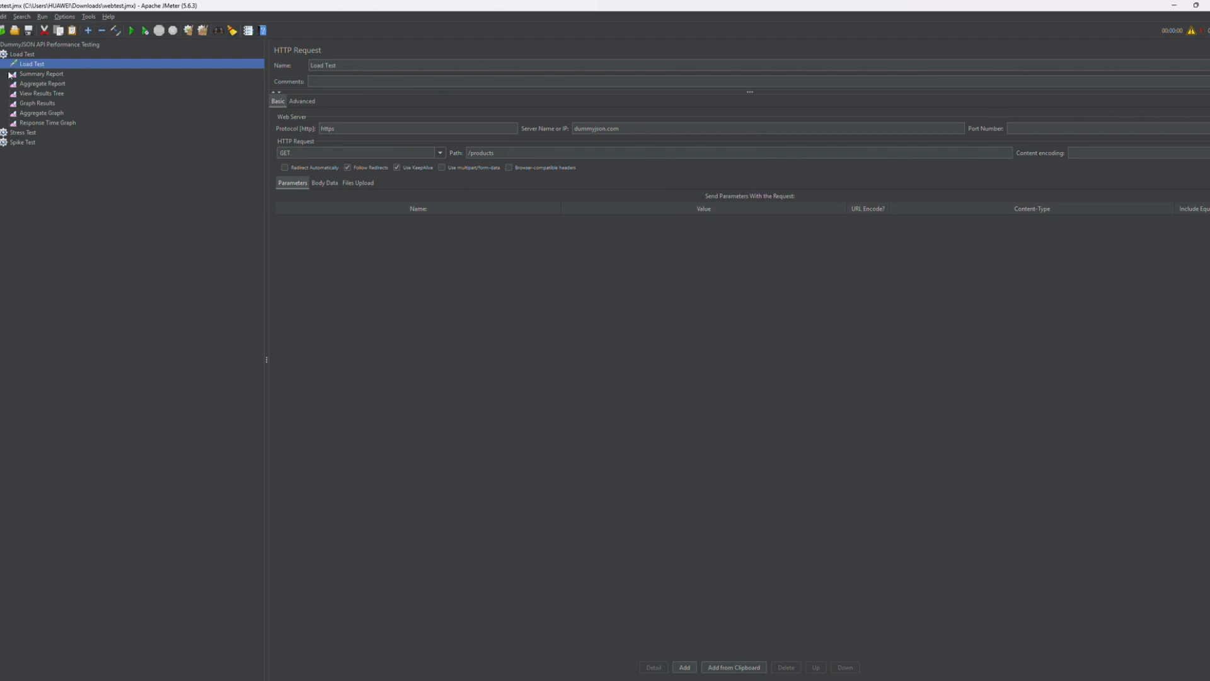
left_click(1, 132)
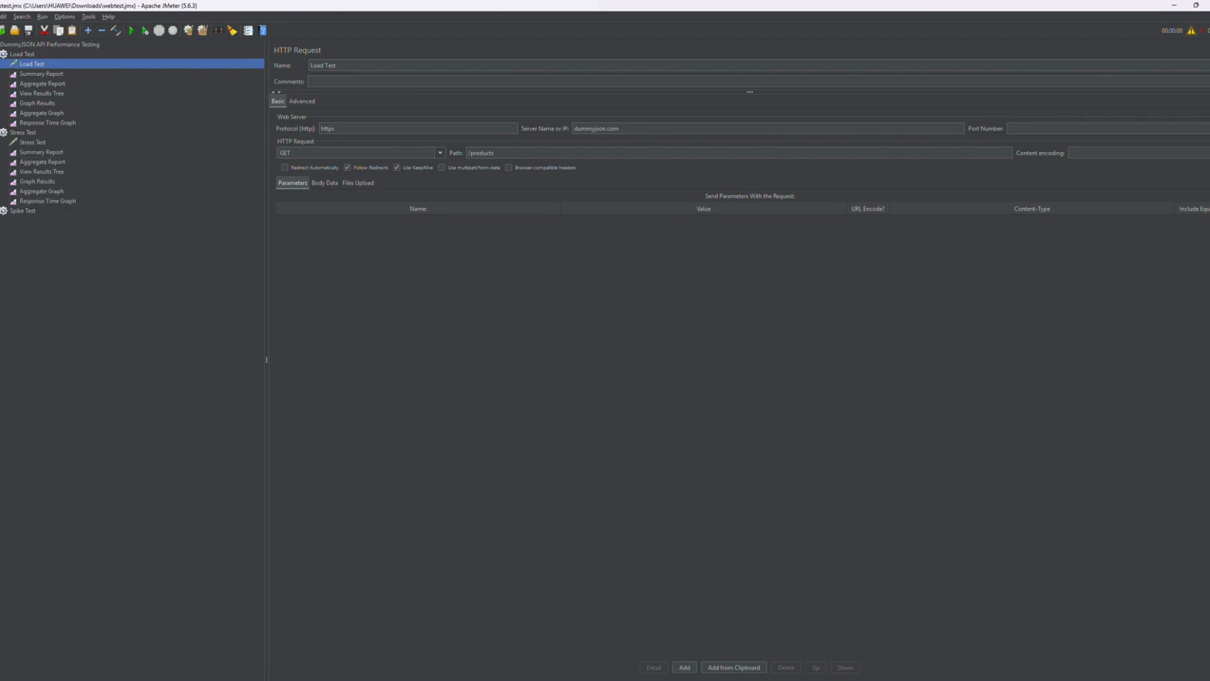
left_click(1, 211)
left_click(34, 144)
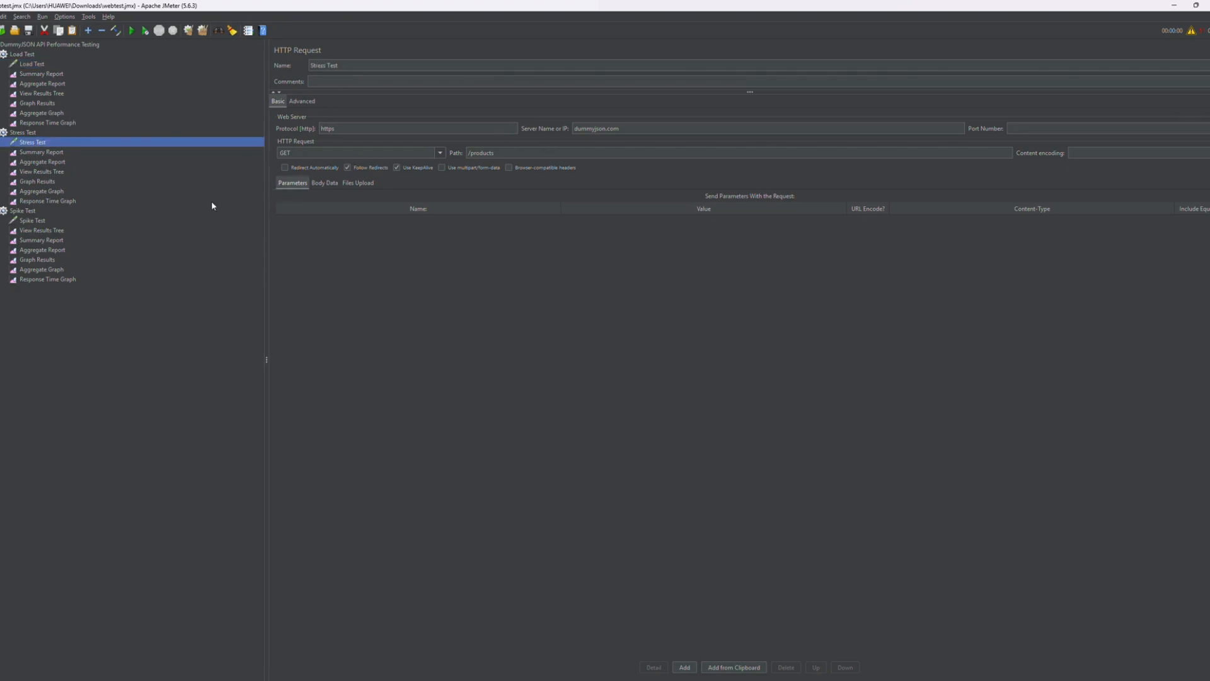
left_click(27, 221)
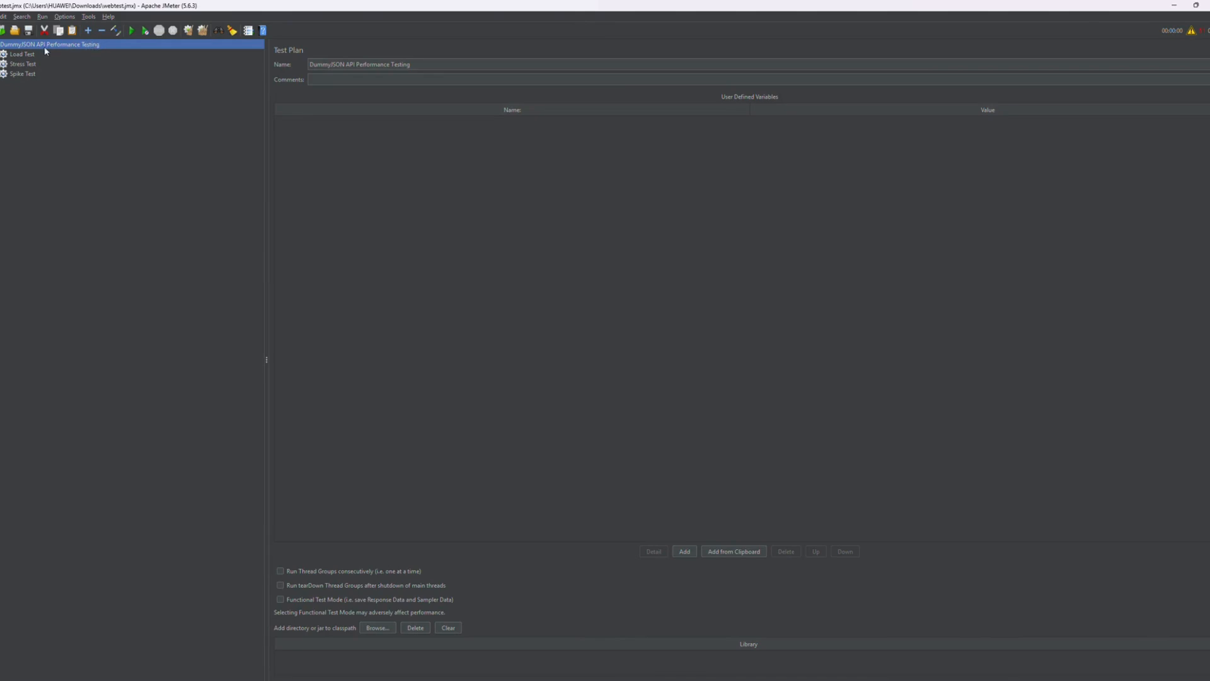
- Compare the number of threads, ramp-up period and duration across the load, stress and spike thread groups
left_click(21, 56)
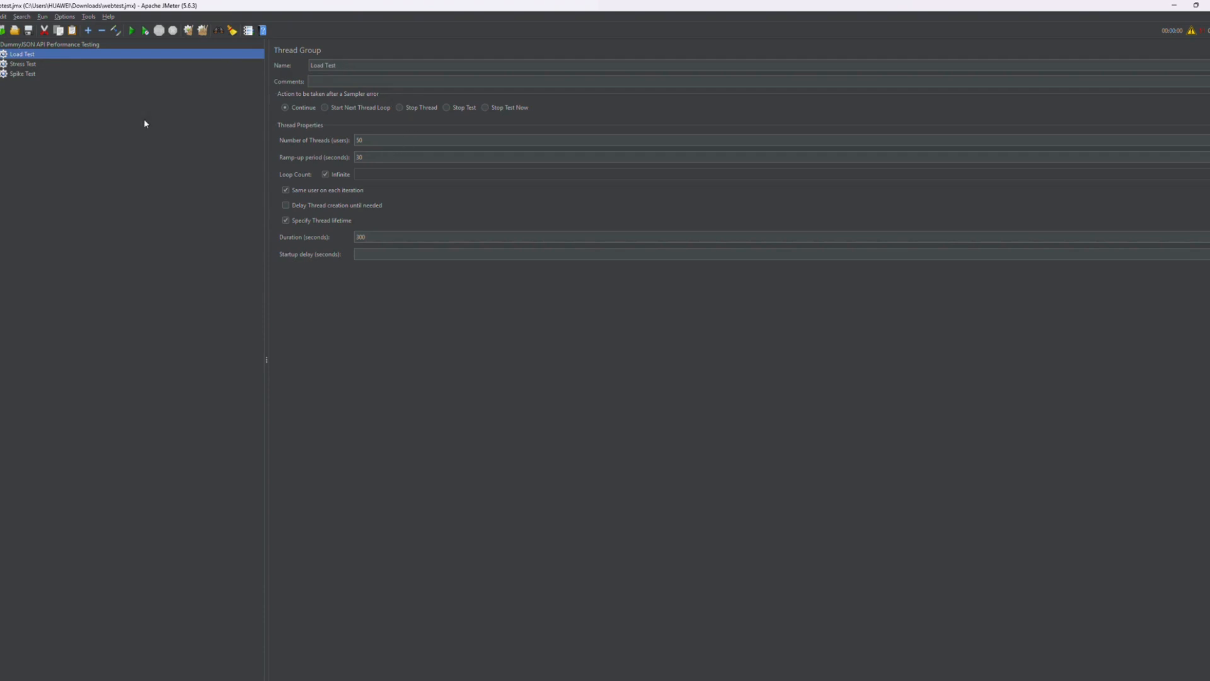
left_click(23, 65)
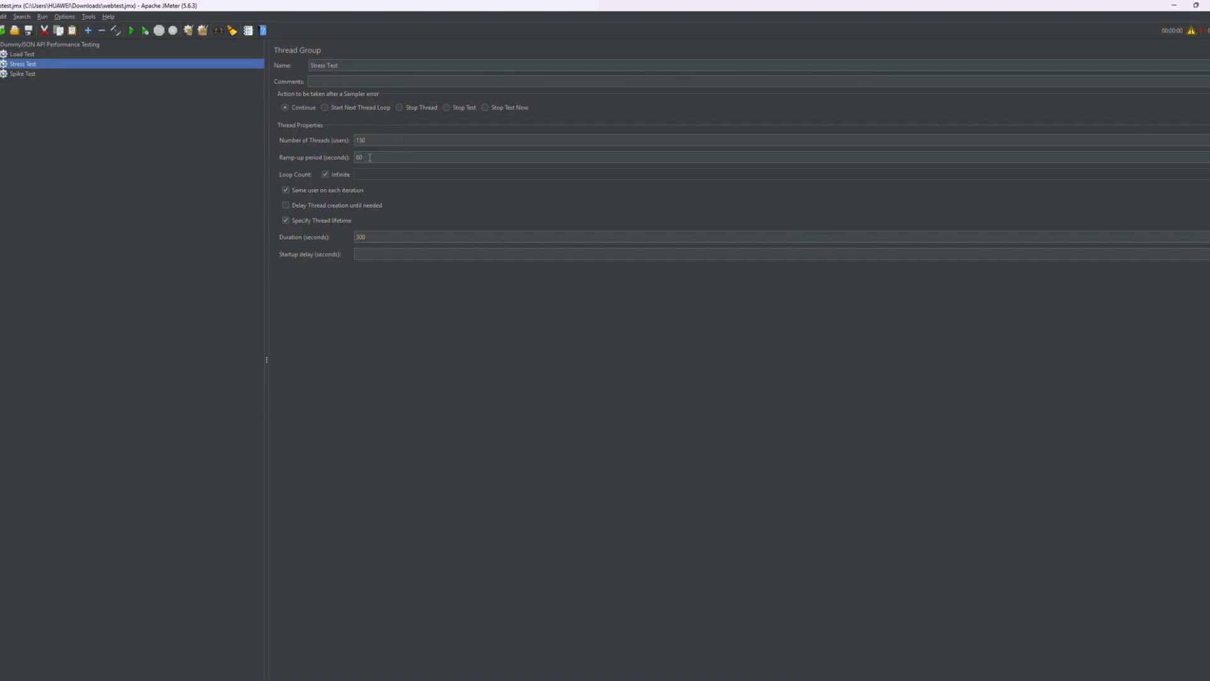
left_click(26, 74)
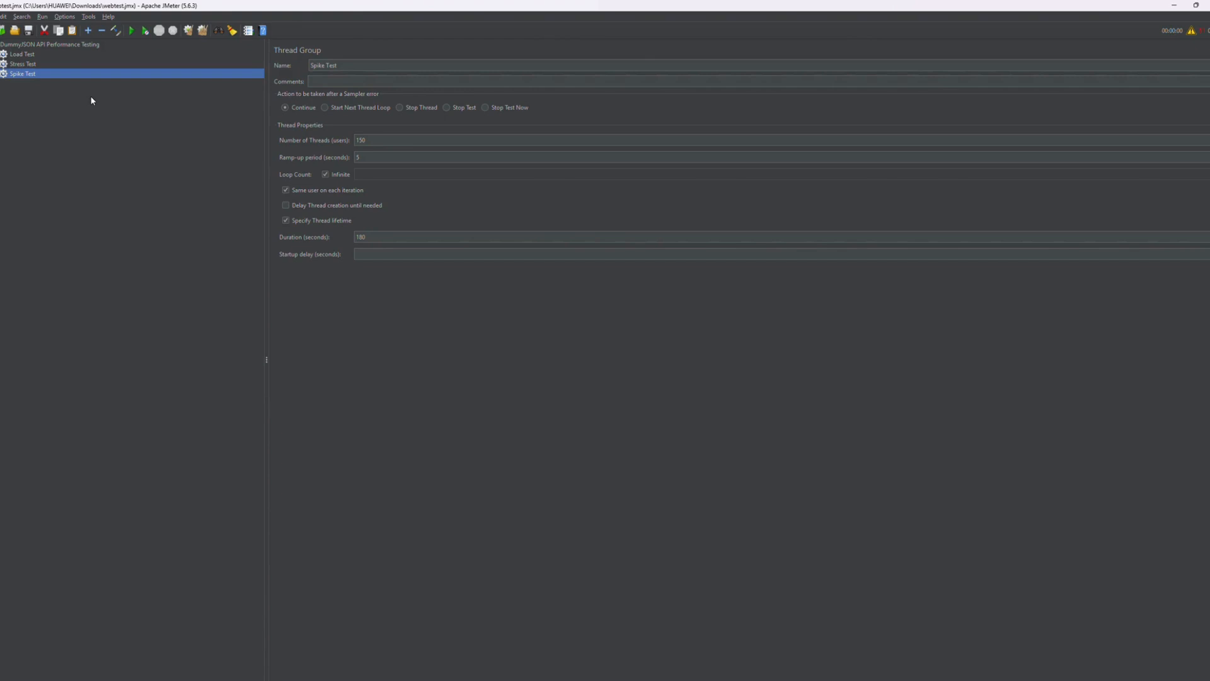
- Examine the Load Test group's listeners: Summary Report, Aggregate Report, Graph Results, Response Time Graph and Aggregate Graph
left_click(0, 54)
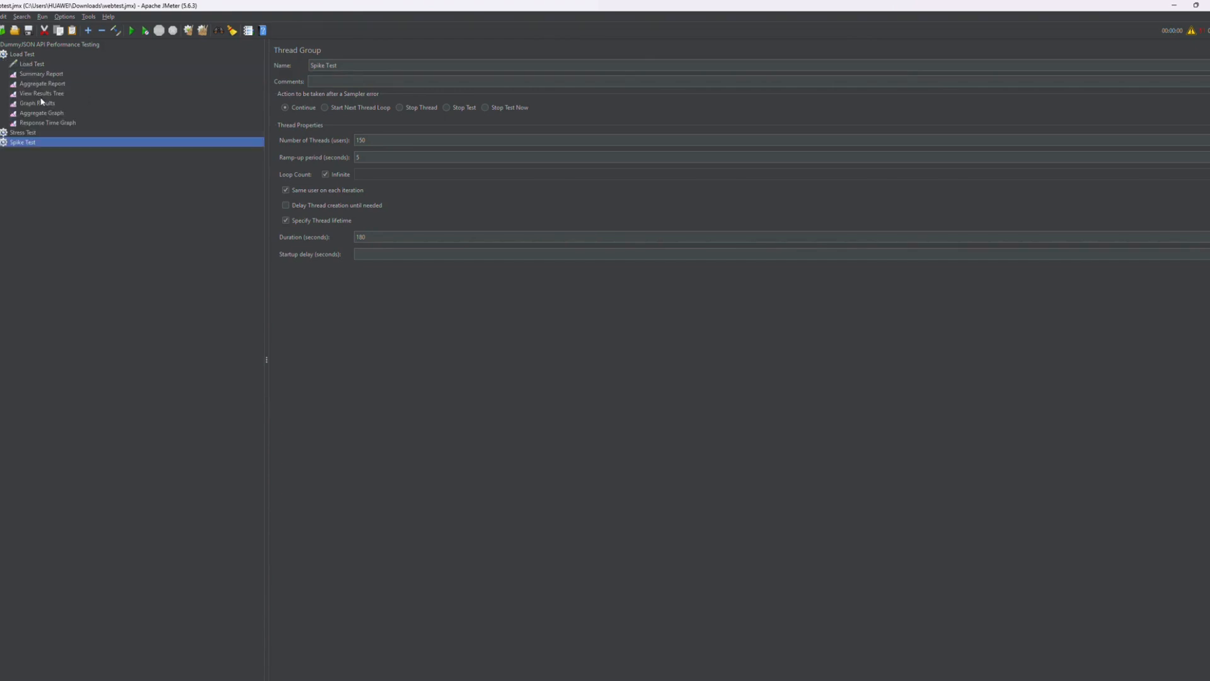
left_click(42, 75)
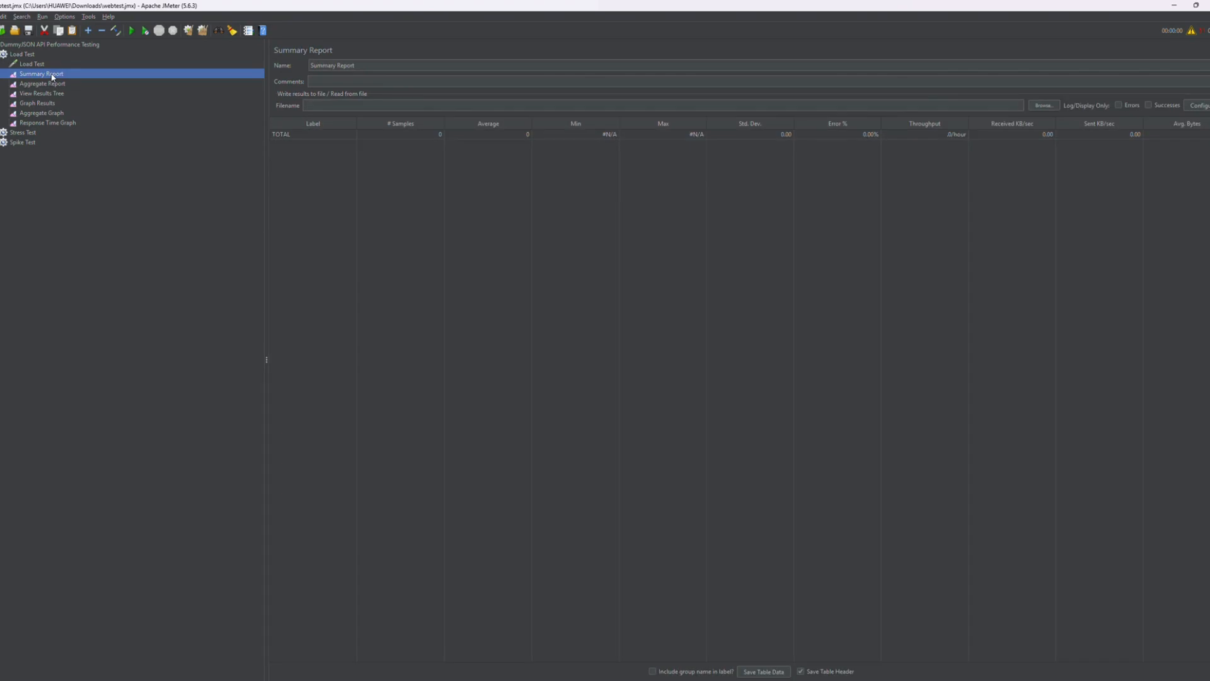
left_click(52, 87)
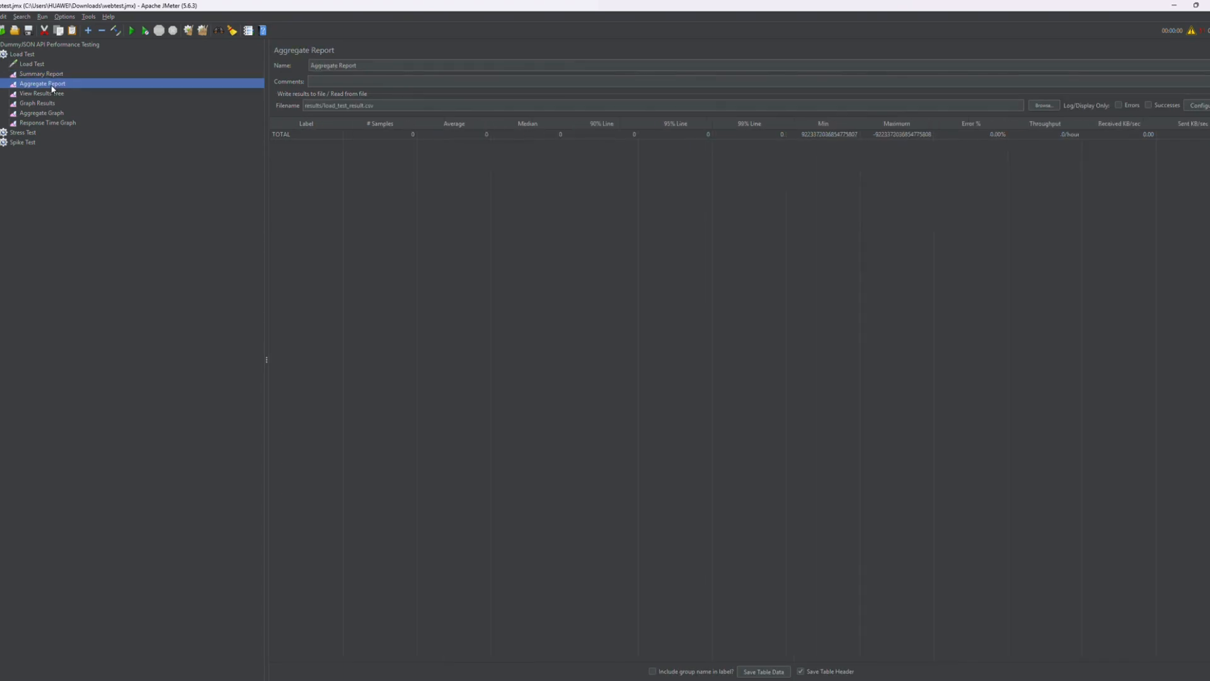
left_click(49, 104)
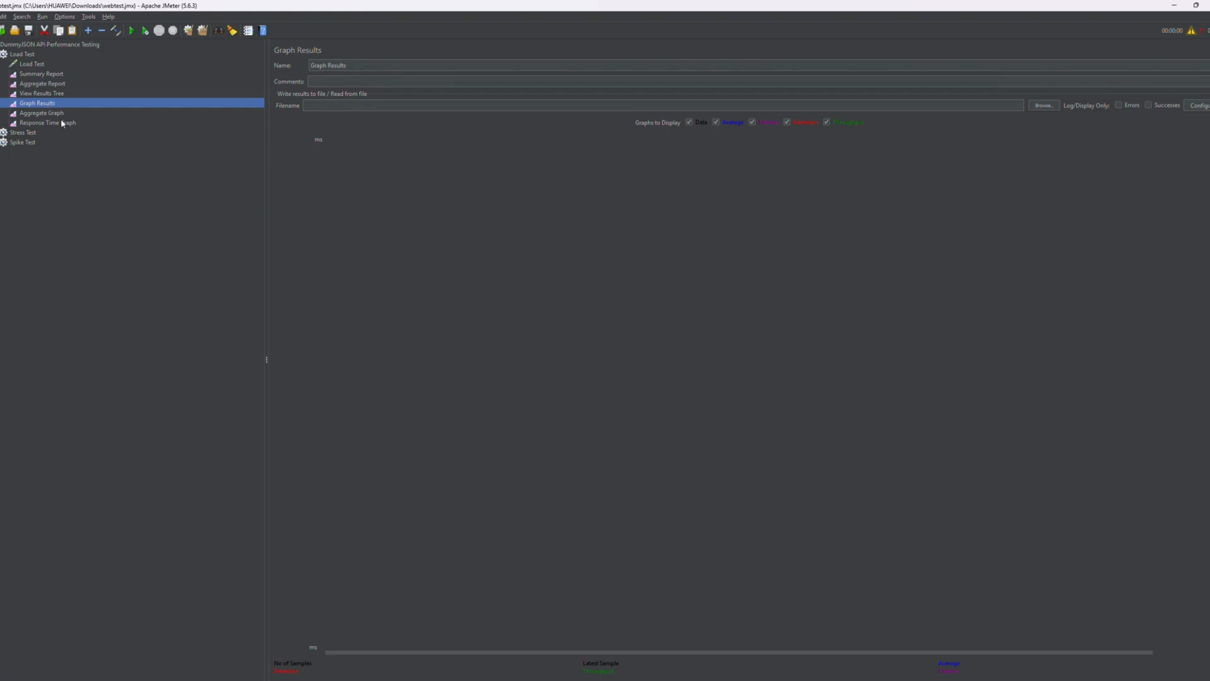
left_click(58, 122)
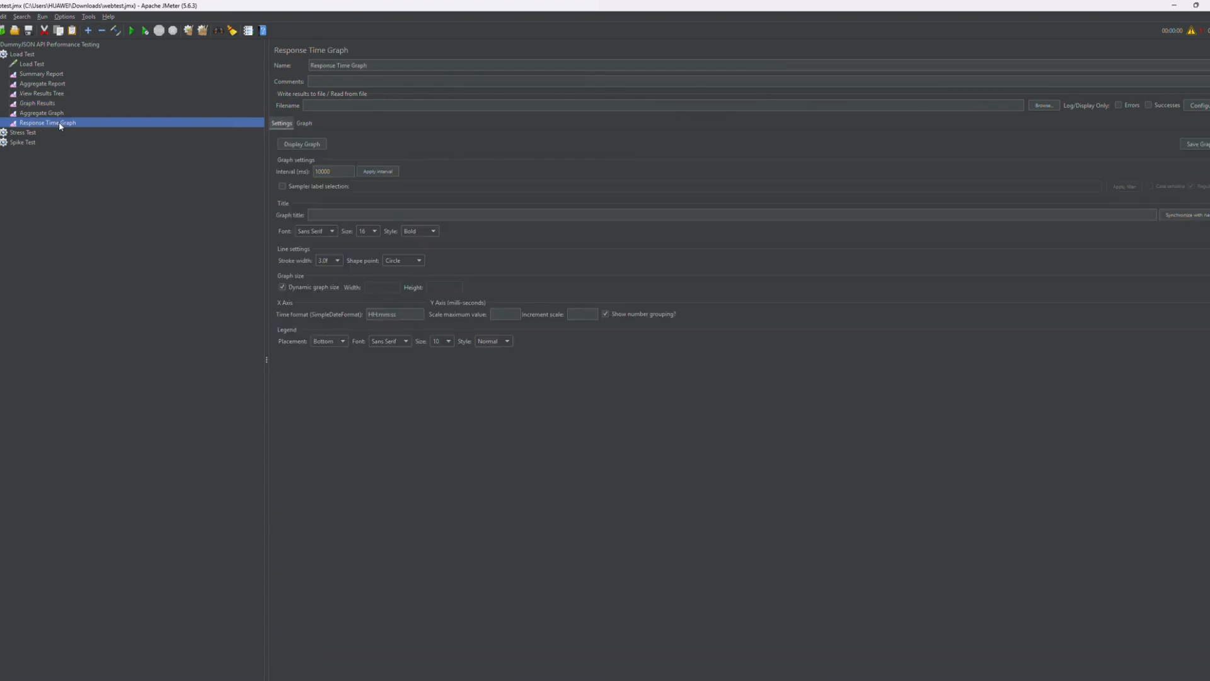
left_click(57, 84)
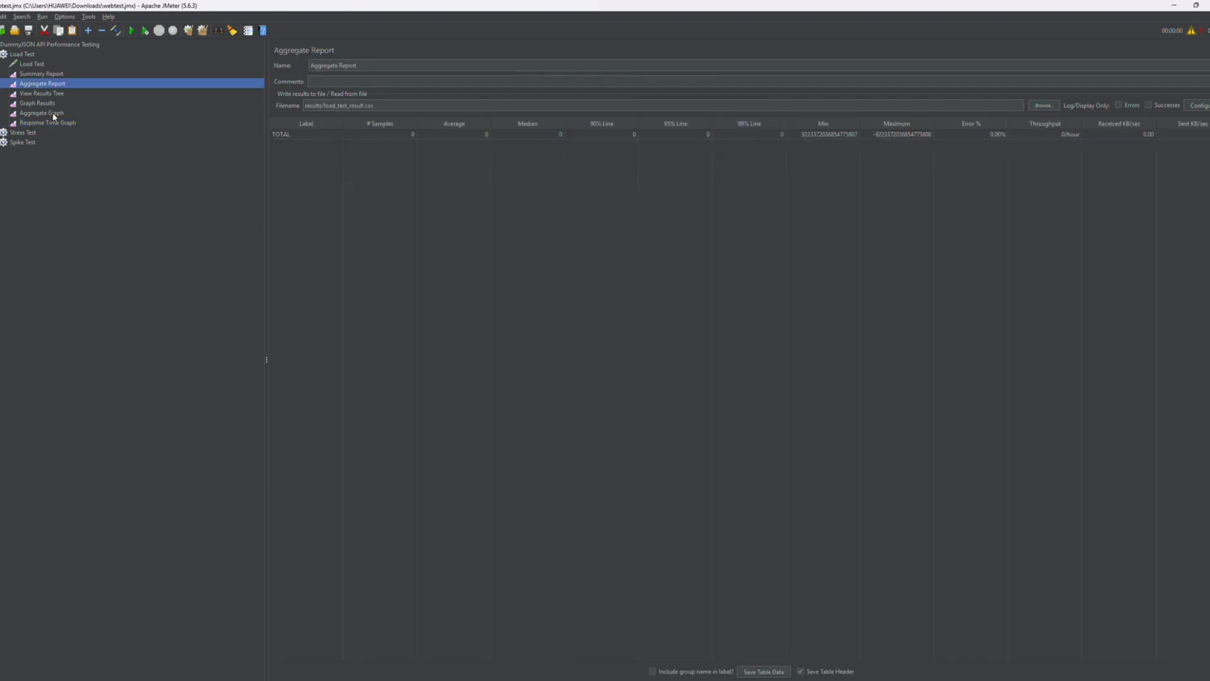
left_click(55, 115)
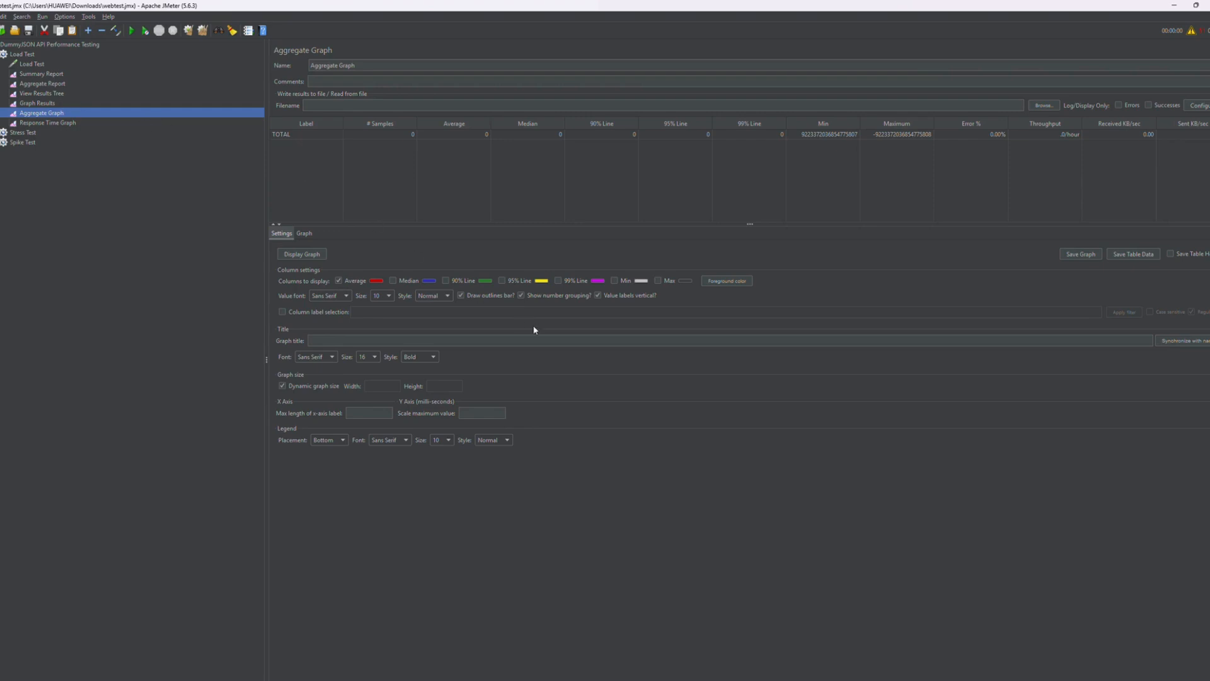
left_click(58, 84)
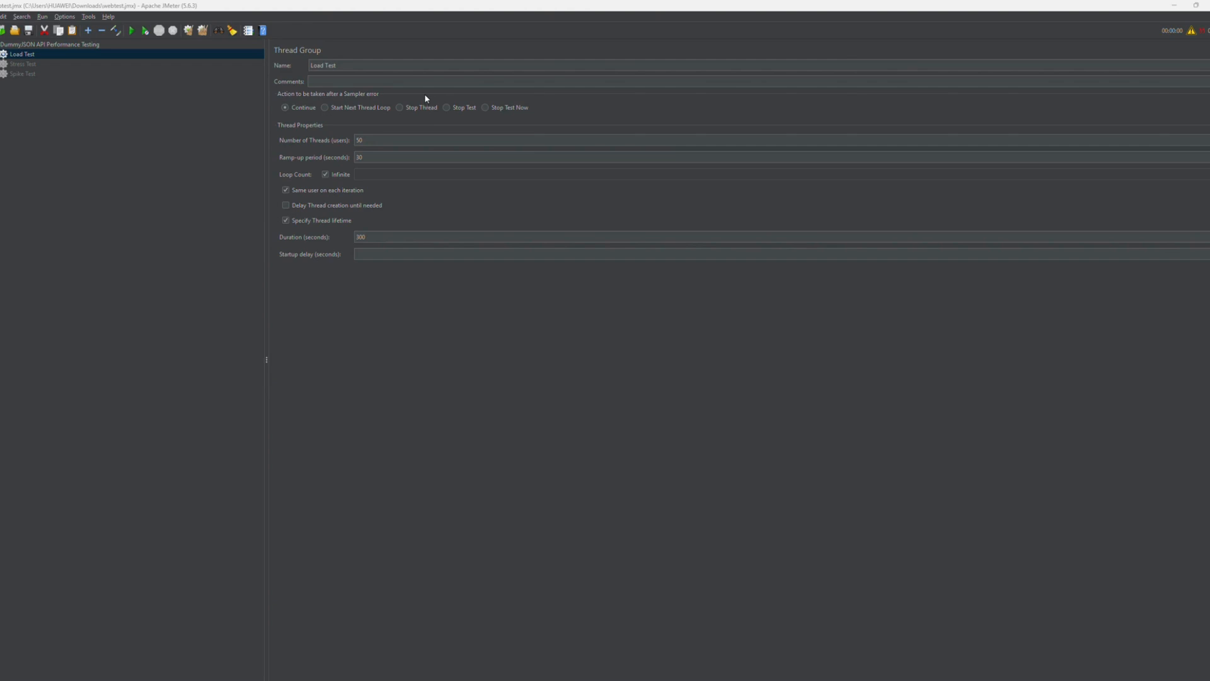
- Run the test plan with only the Load Test thread group enabled, appending results to the existing file
left_click(28, 64)
left_click(25, 74)
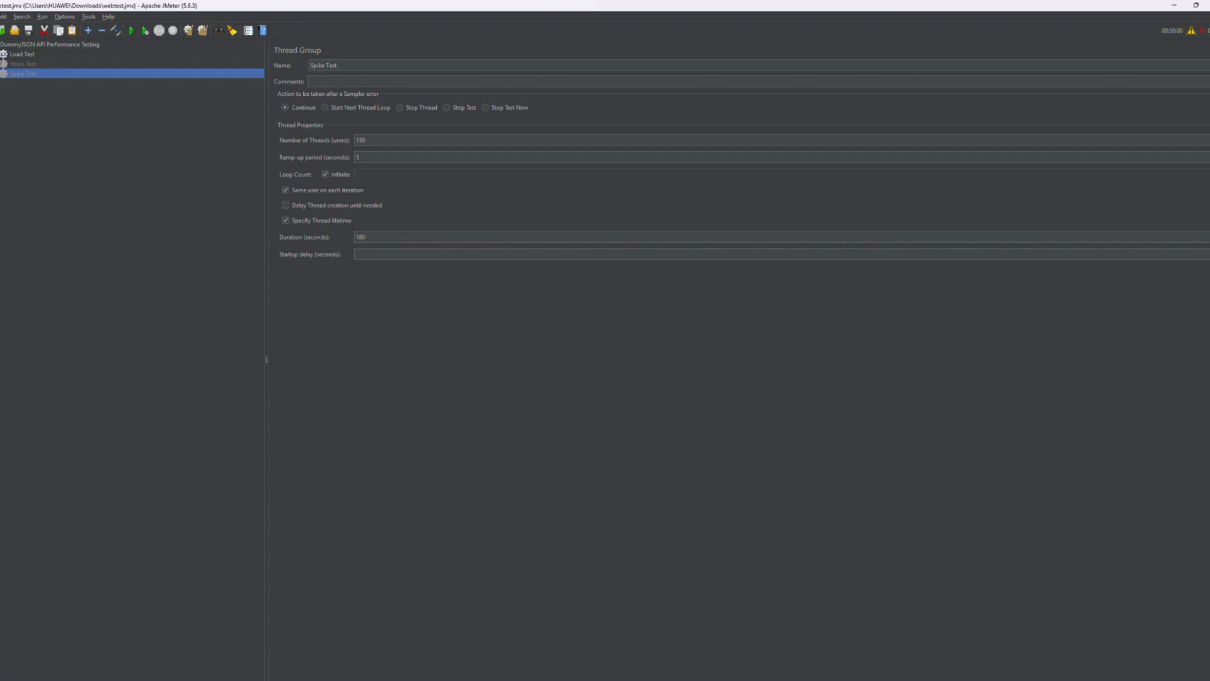
left_click(0, 55)
left_click(25, 55)
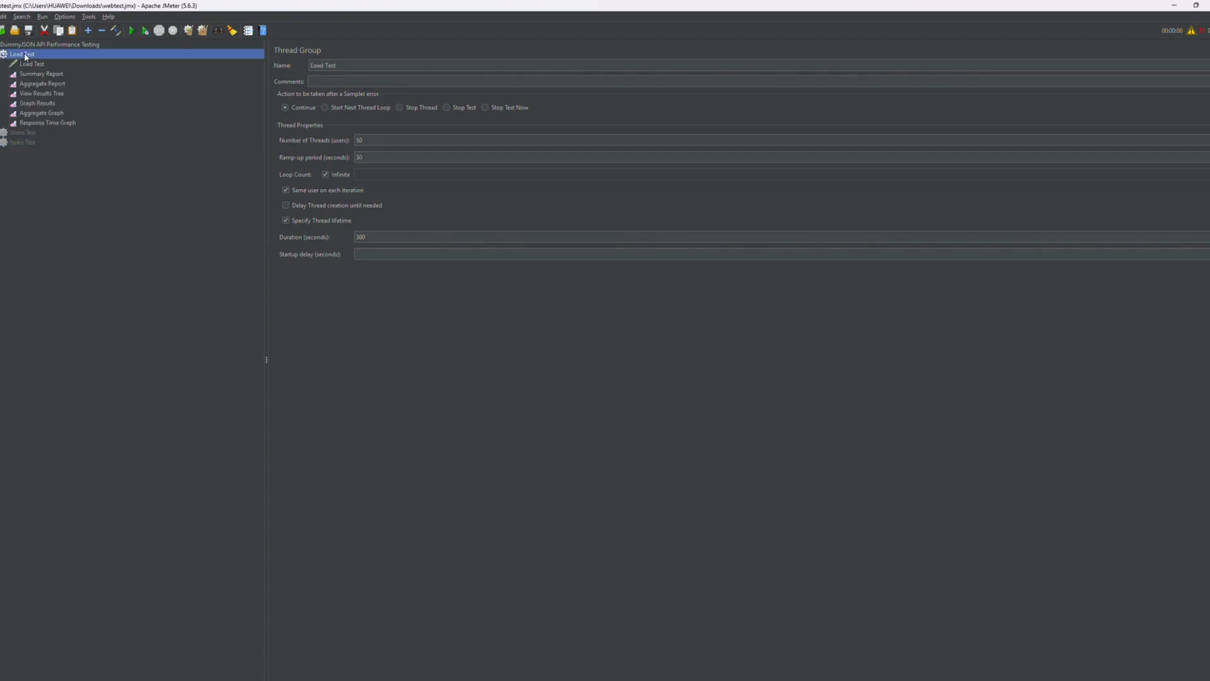
left_click(133, 31)
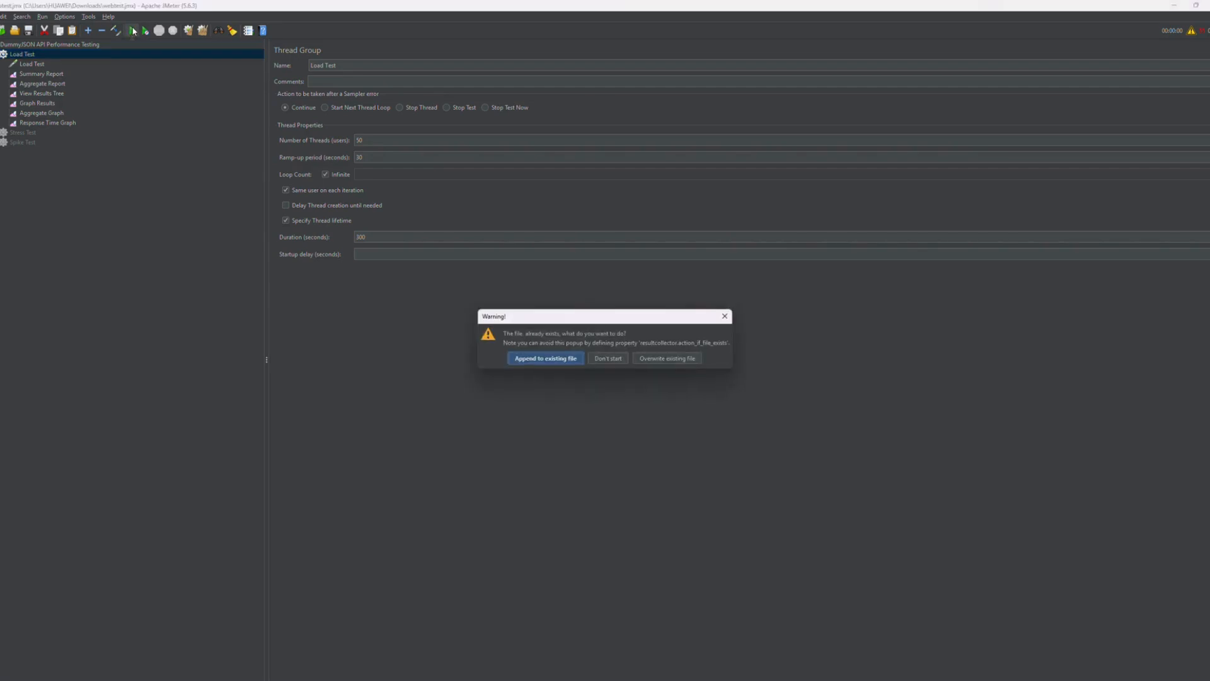
left_click(546, 358)
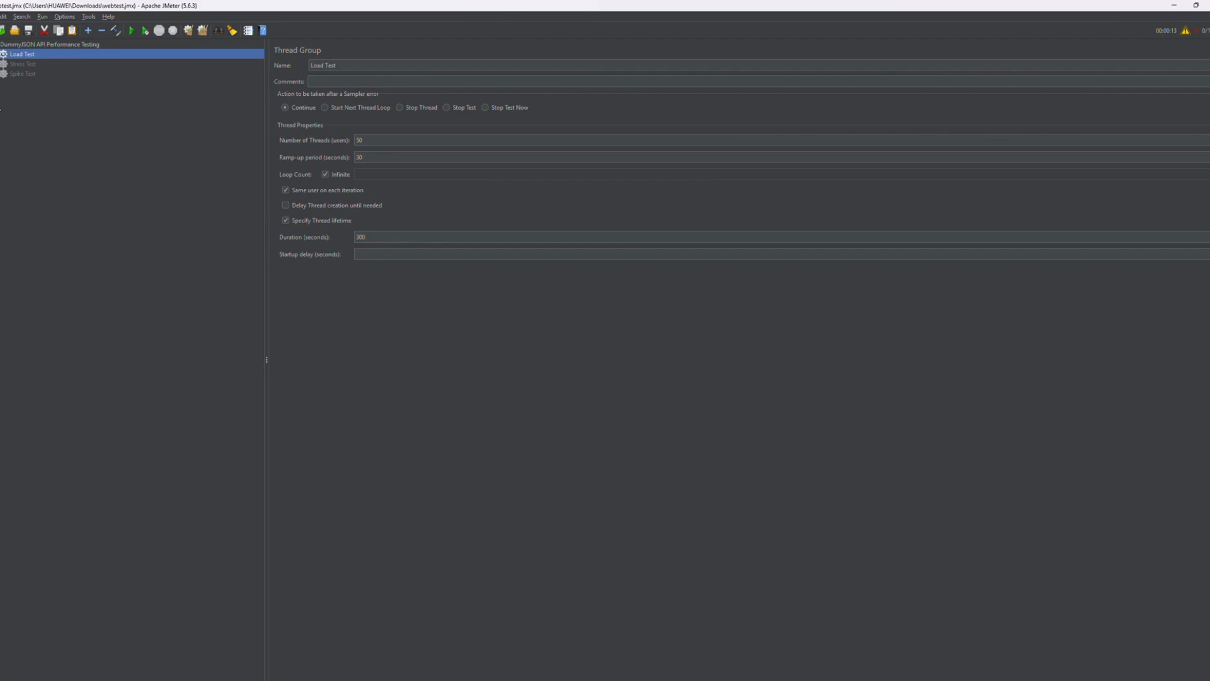
- Disable the Load Test thread group and enable the Stress Test thread group
right_click(27, 57)
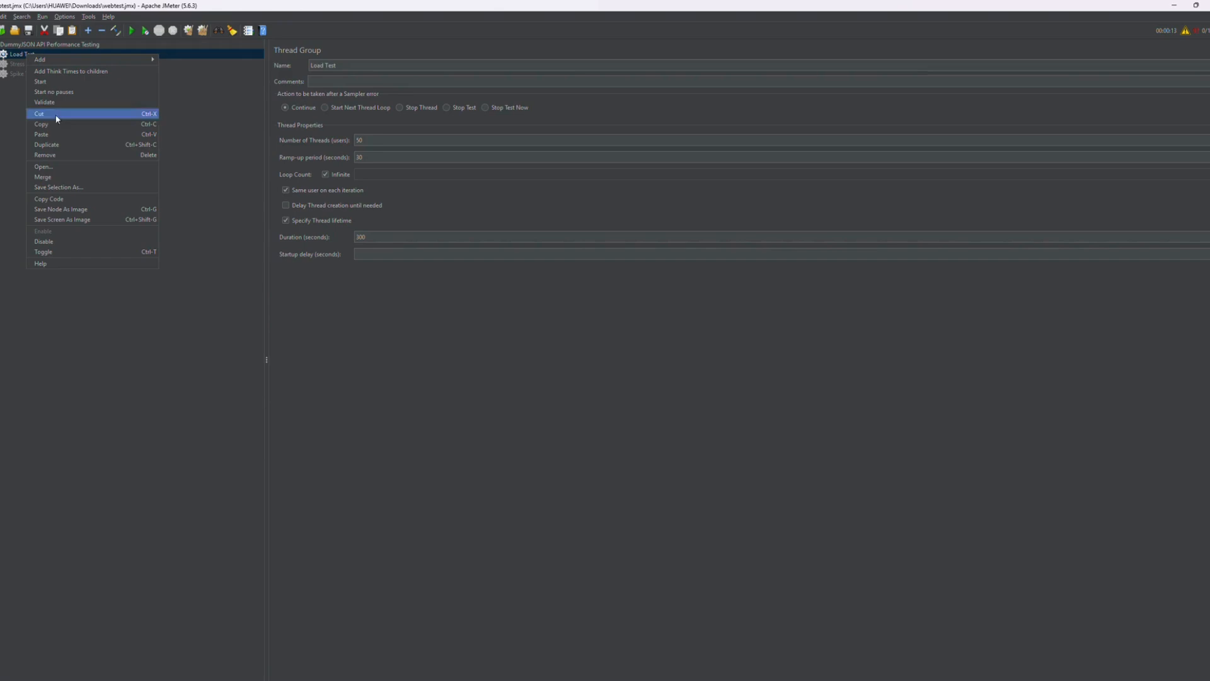
left_click(58, 241)
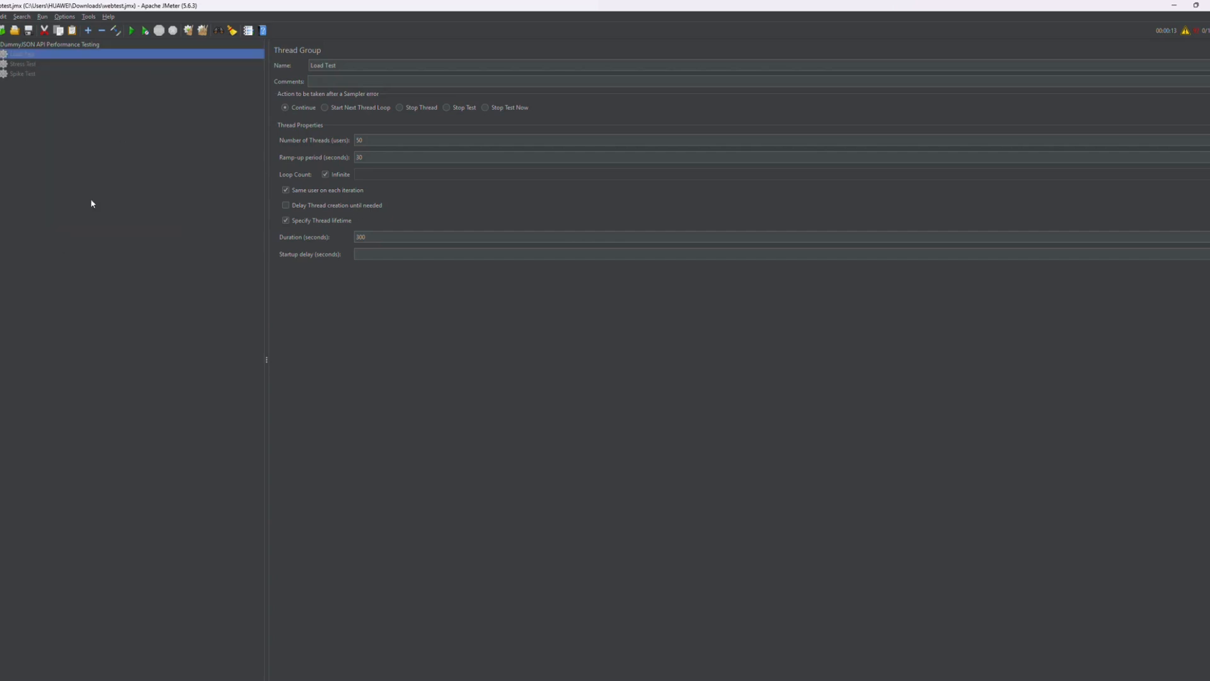
left_click(23, 63)
right_click(25, 68)
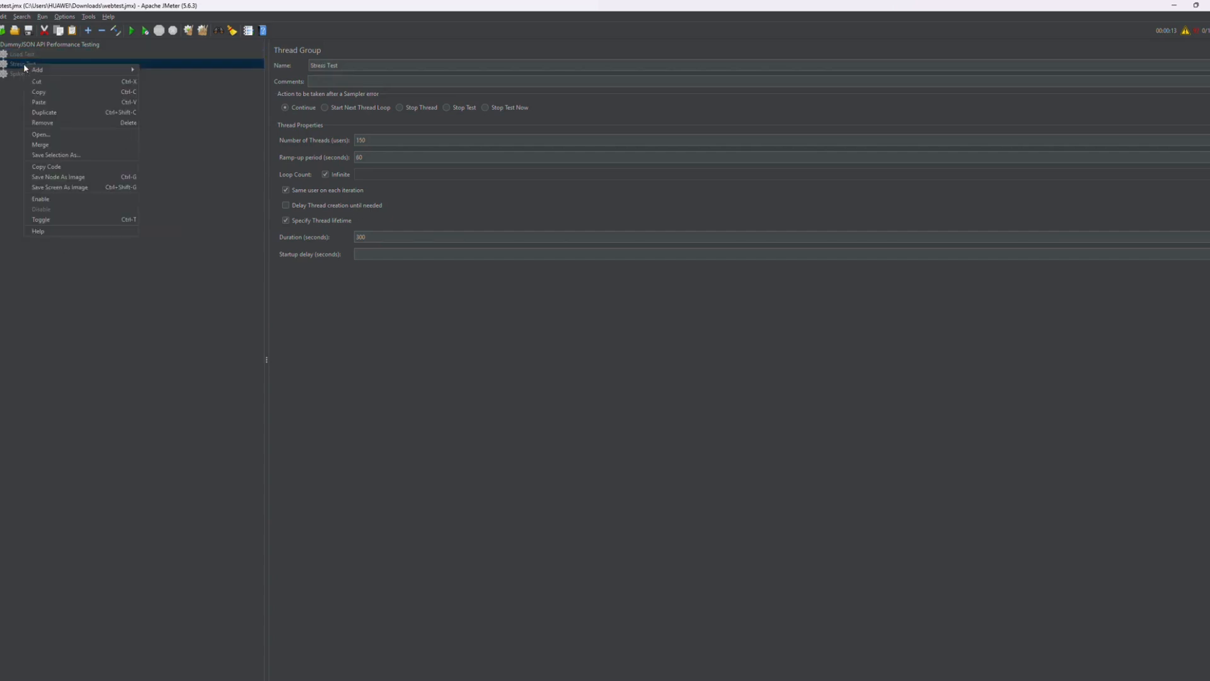
left_click(50, 201)
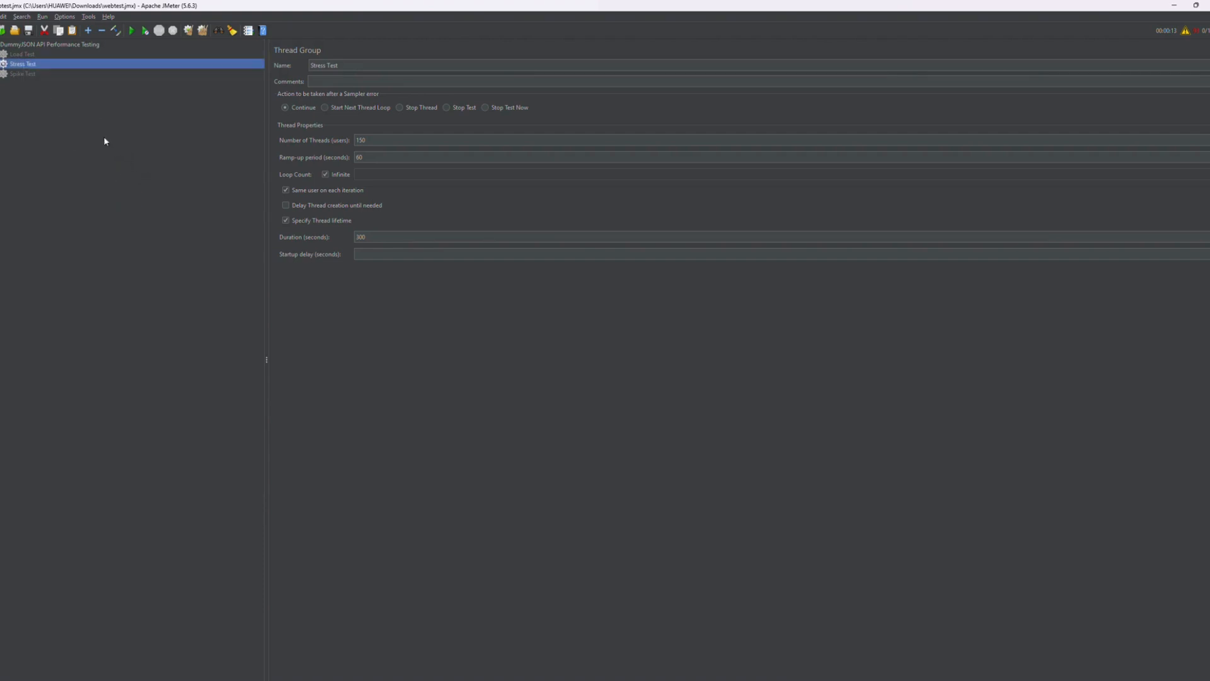
- Expand the Stress Test thread group and run the stress test, appending results to the existing file
left_click(3, 64)
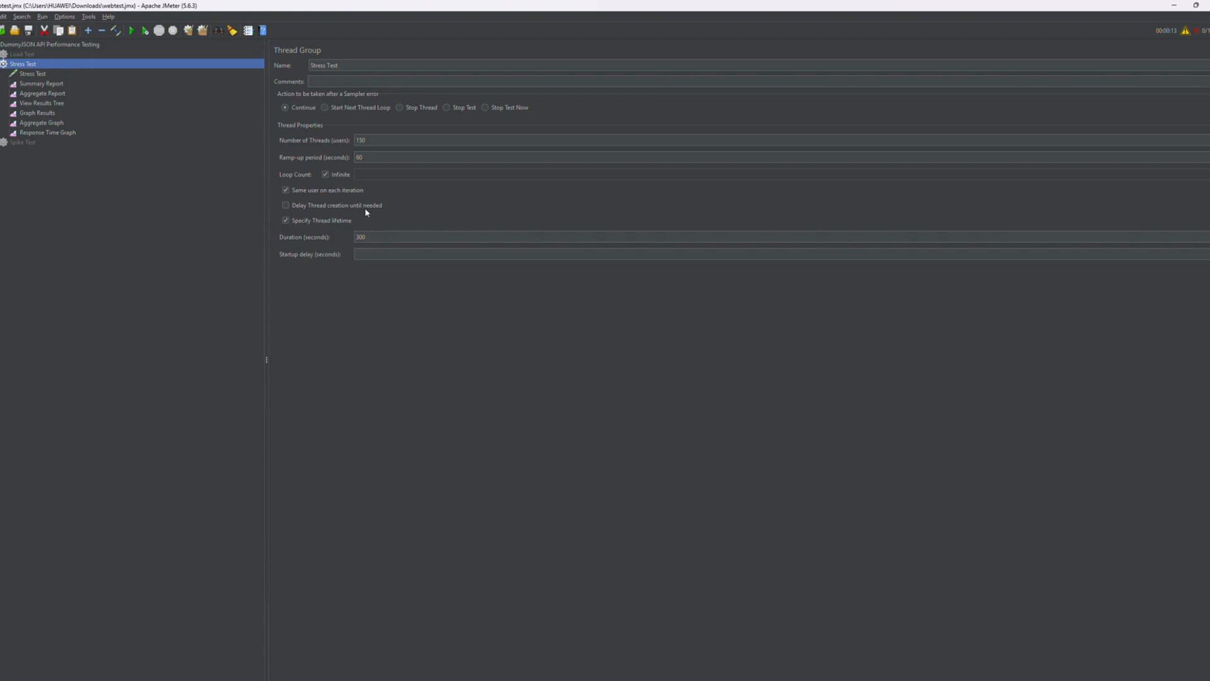
left_click(132, 31)
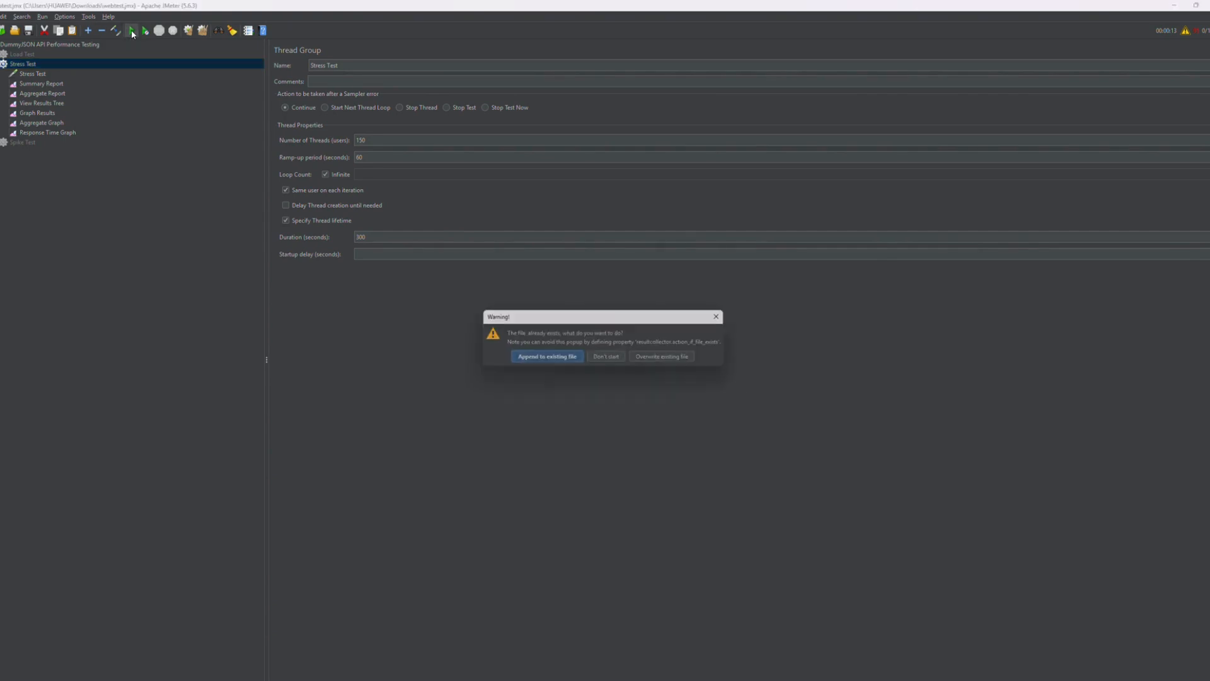
left_click(563, 359)
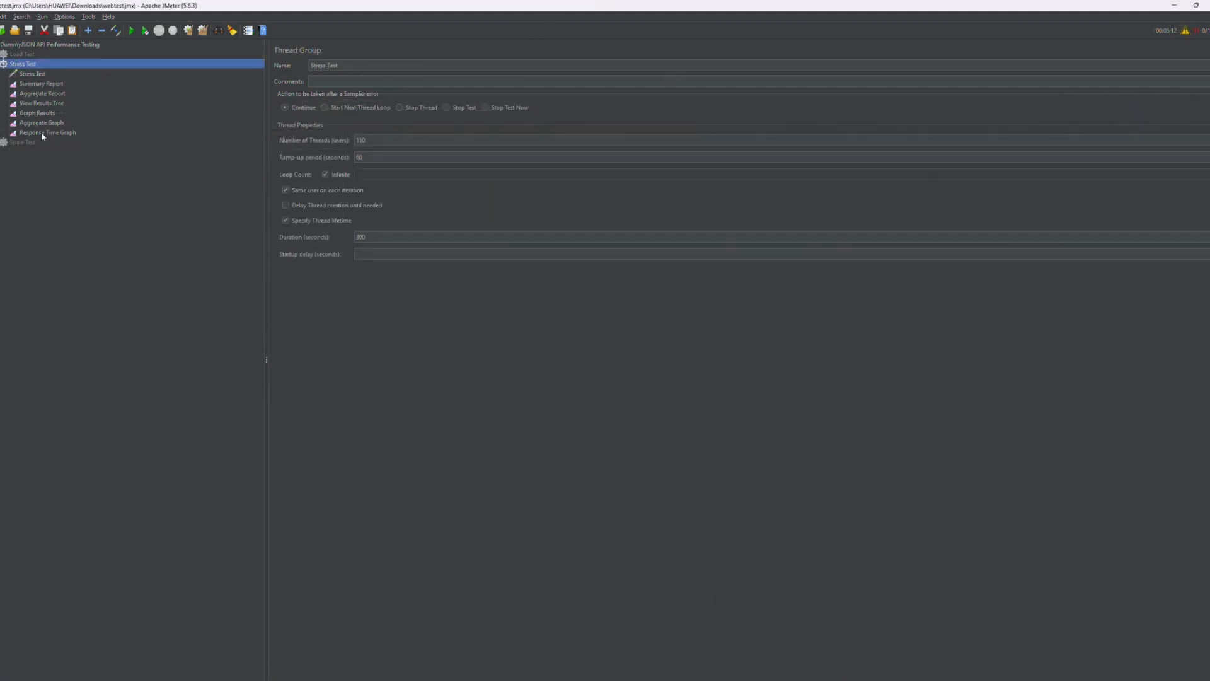
left_click(622, 16)
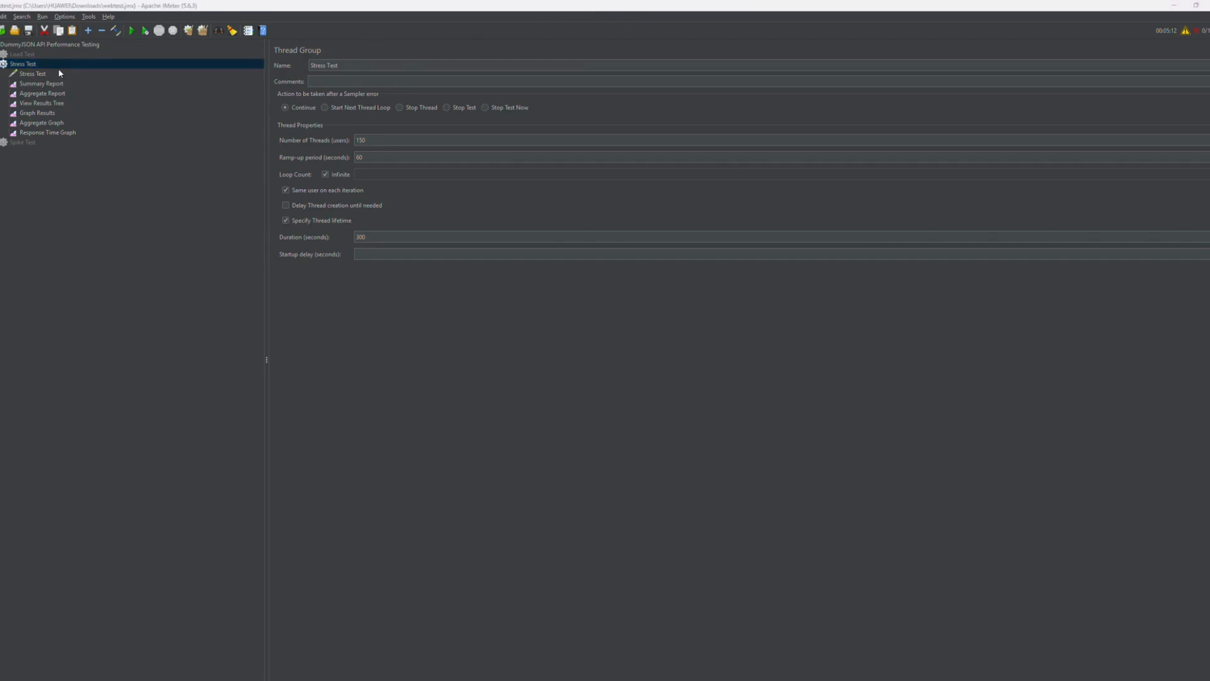
- Disable the Stress Test thread group and enable the Spike Test thread group
right_click(32, 66)
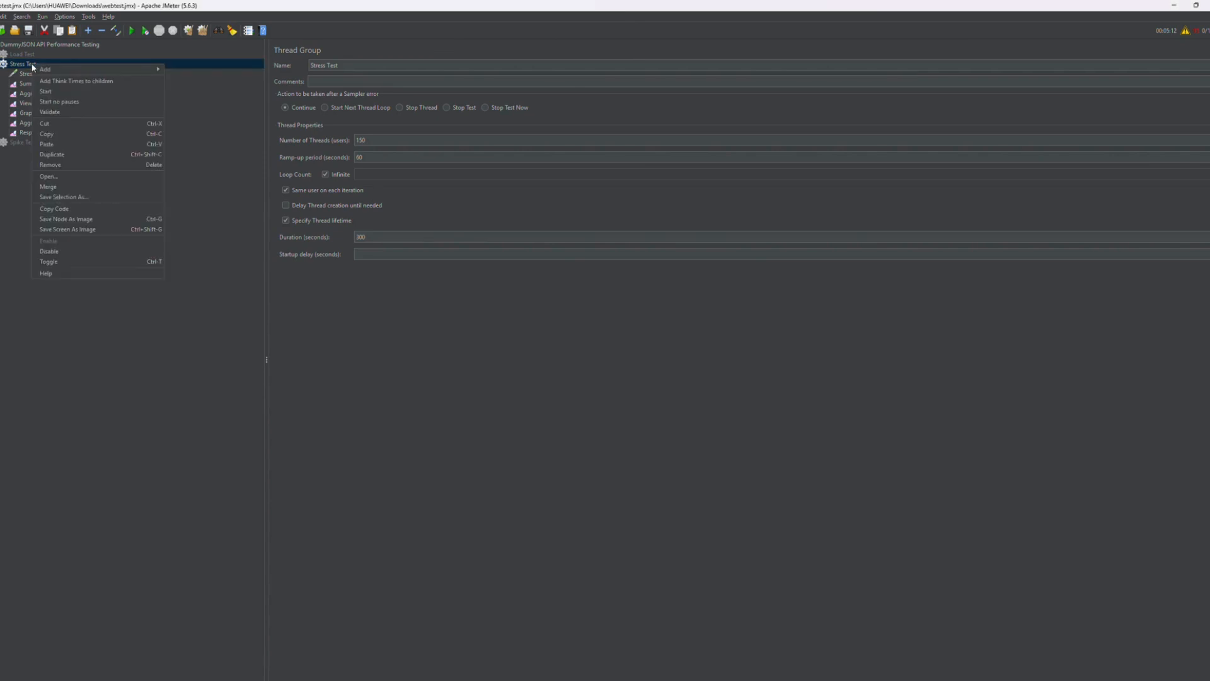
left_click(72, 252)
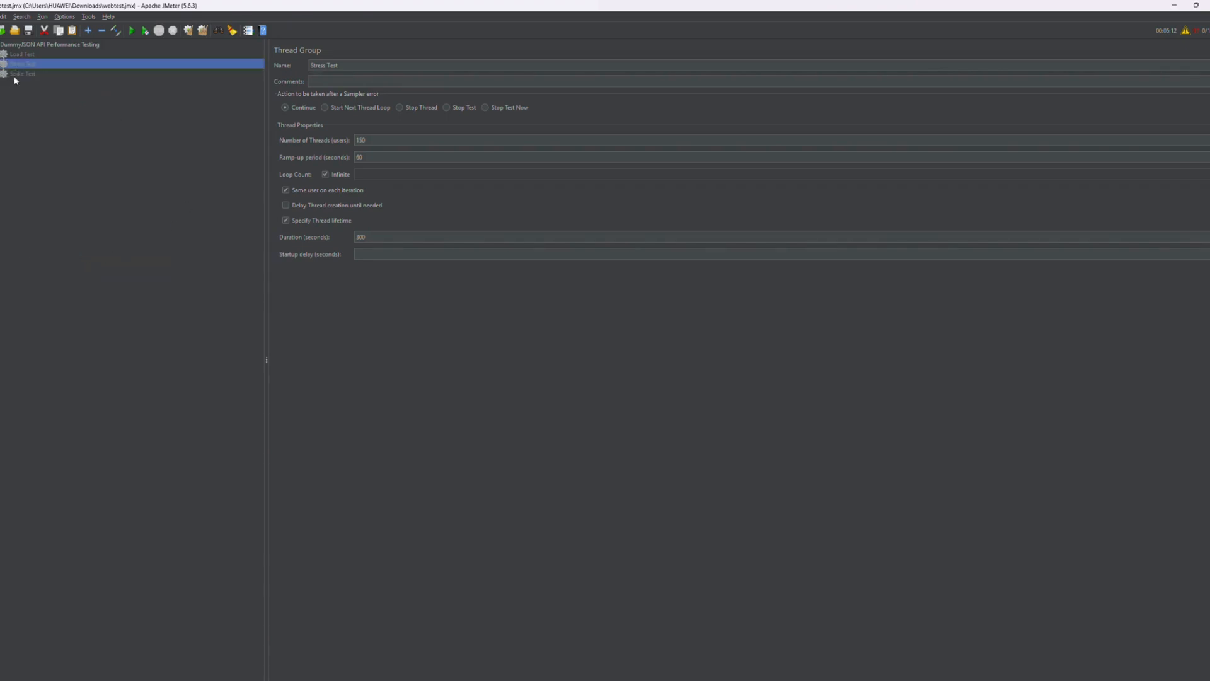
right_click(14, 74)
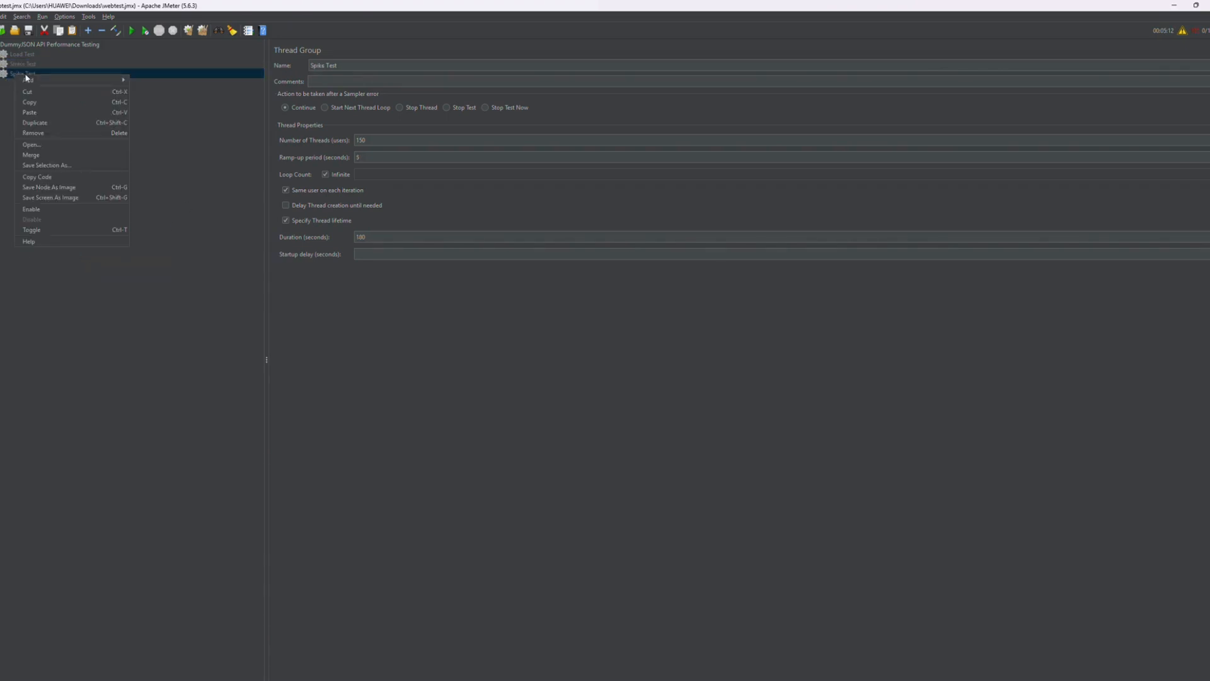
left_click(46, 209)
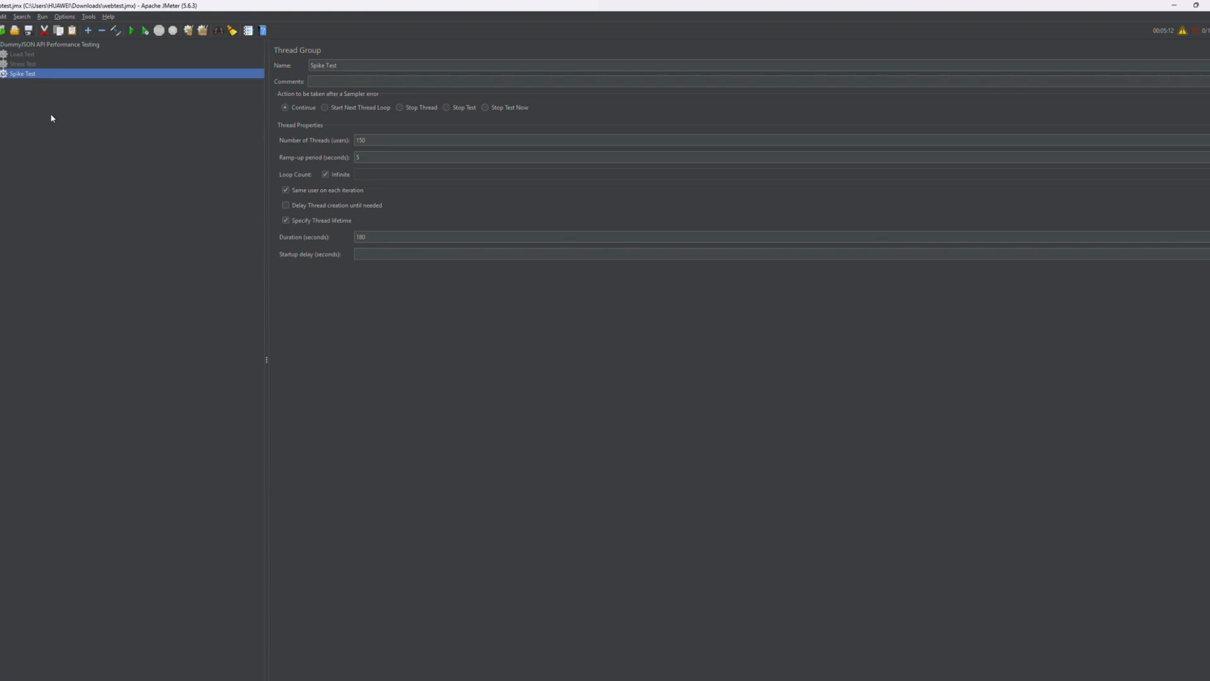
- Expand the Spike Test thread group and run the spike test, appending results to the existing file
left_click(0, 74)
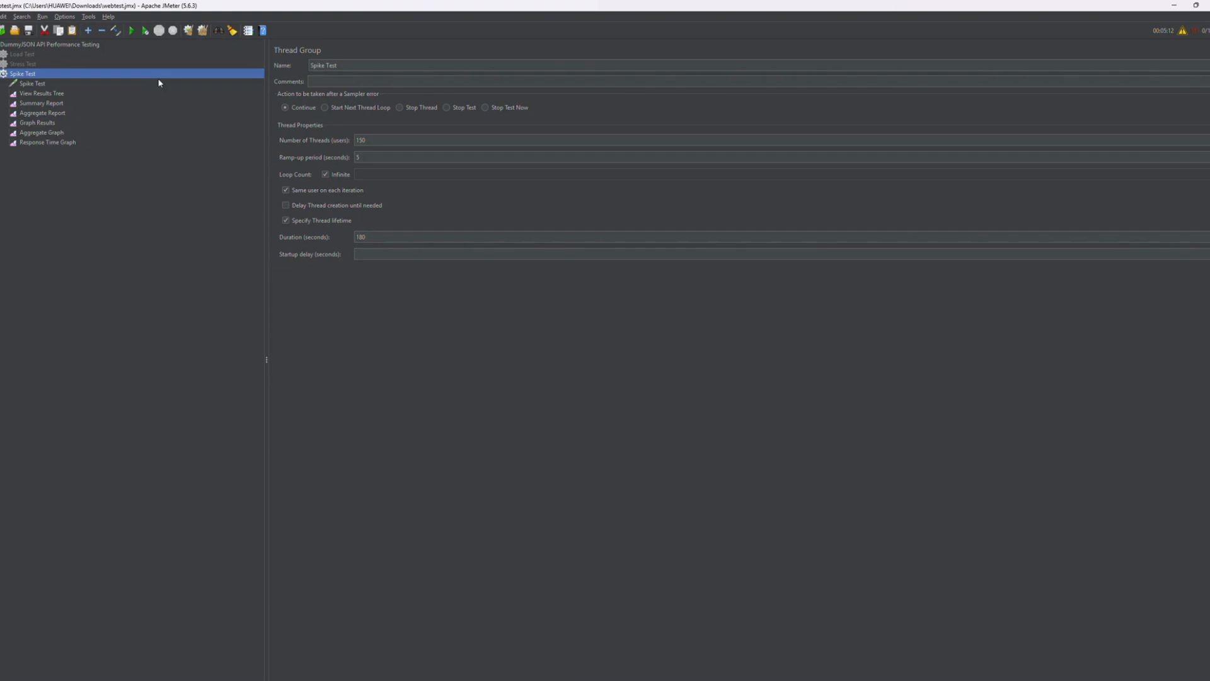
left_click(554, 24)
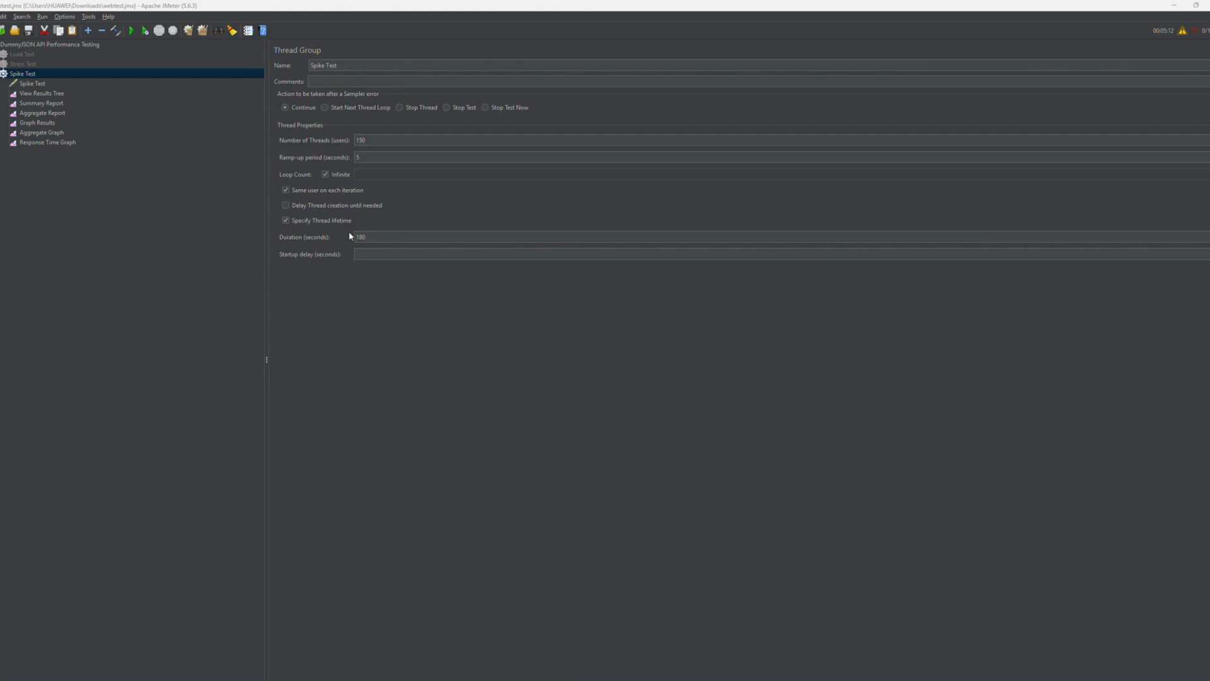
left_click(131, 31)
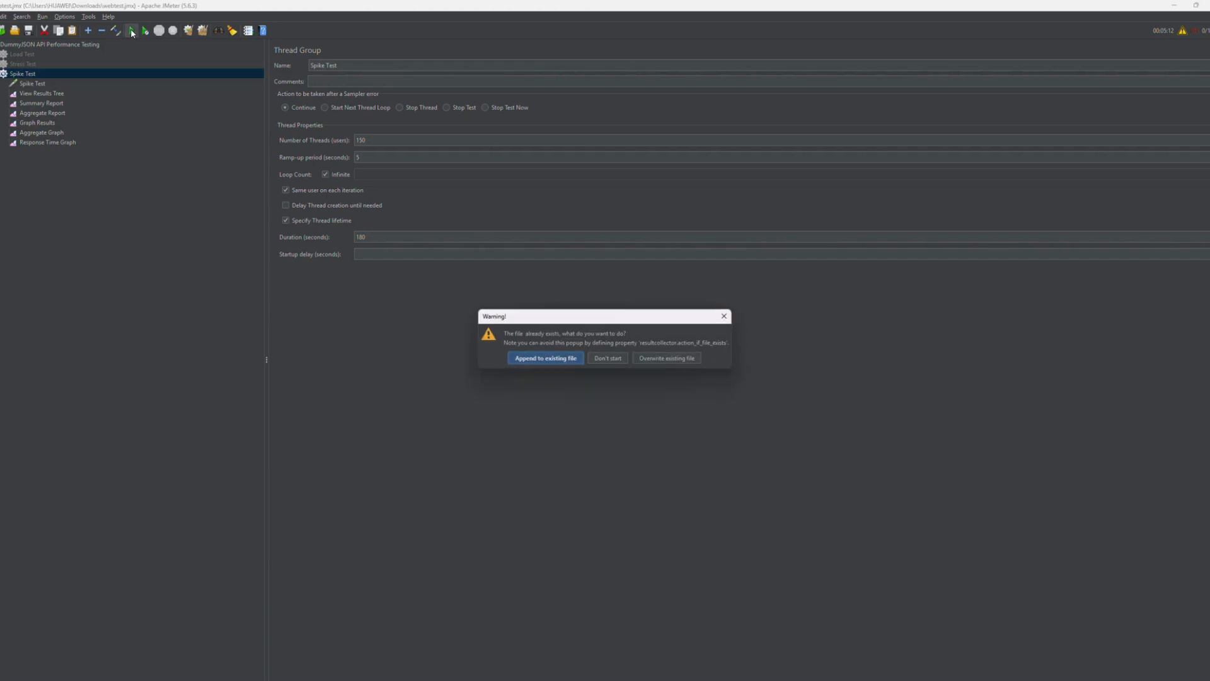
left_click(545, 359)
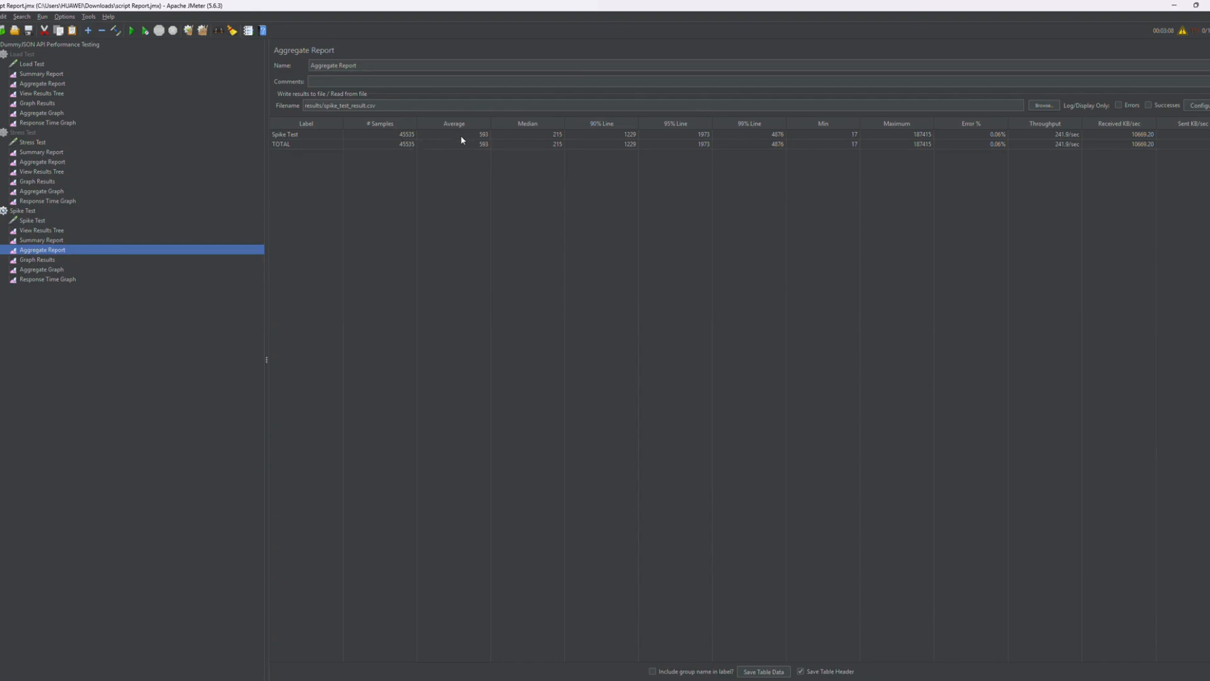
- Examine the average, median, 90% line, error rate and throughput in the Spike Test group's Aggregate Report
left_click(485, 134)
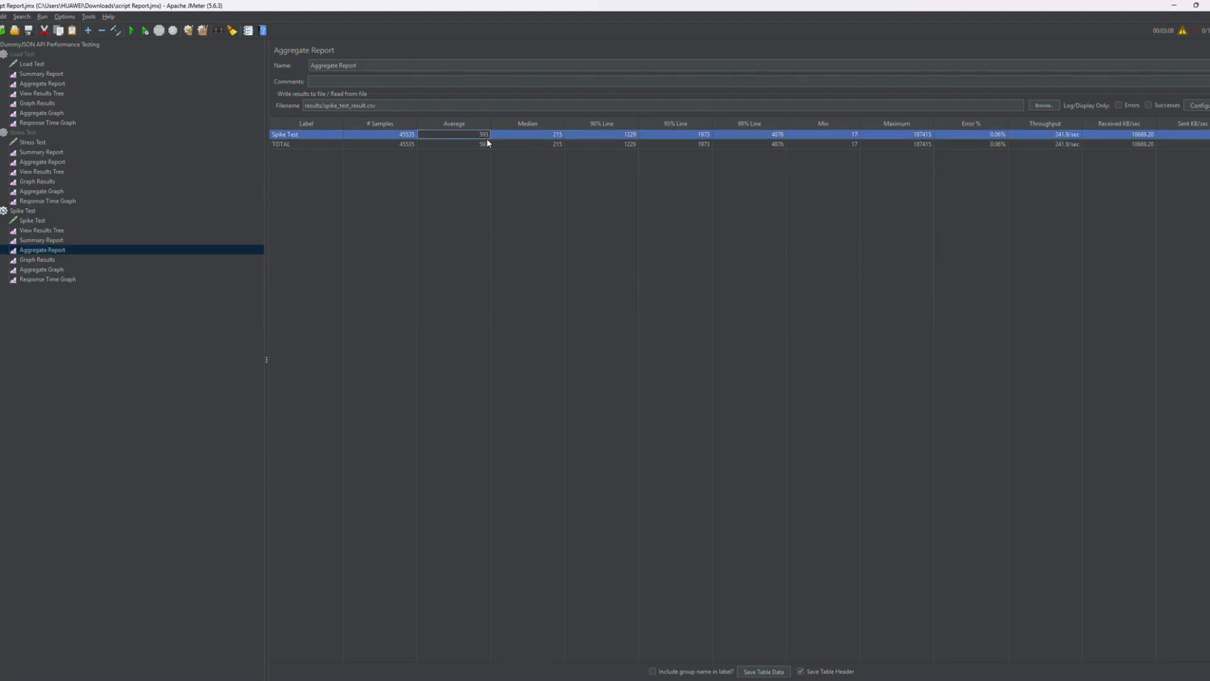
left_click(554, 135)
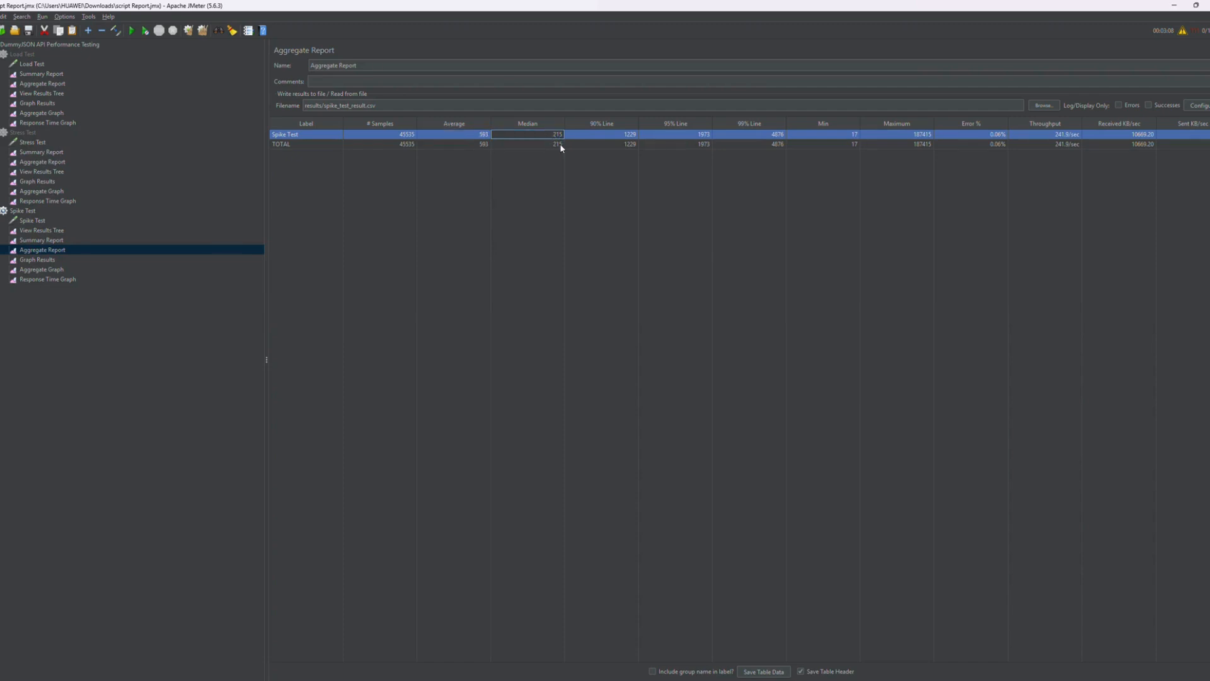
left_click(625, 136)
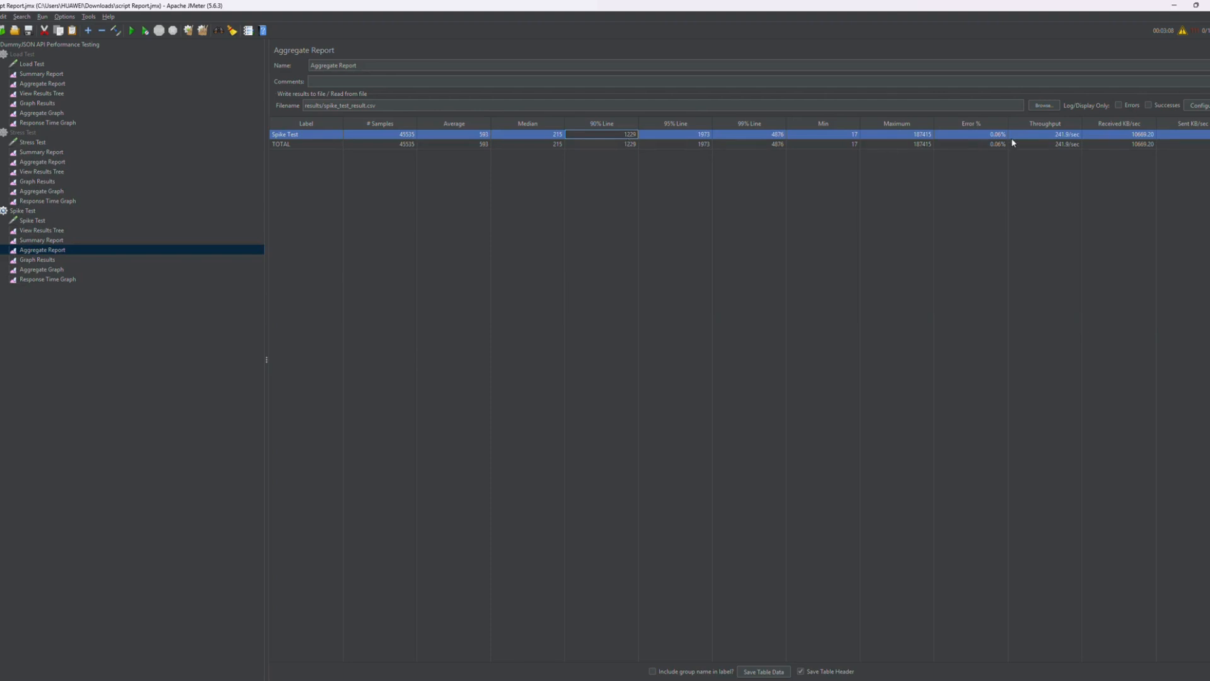
left_click(978, 137)
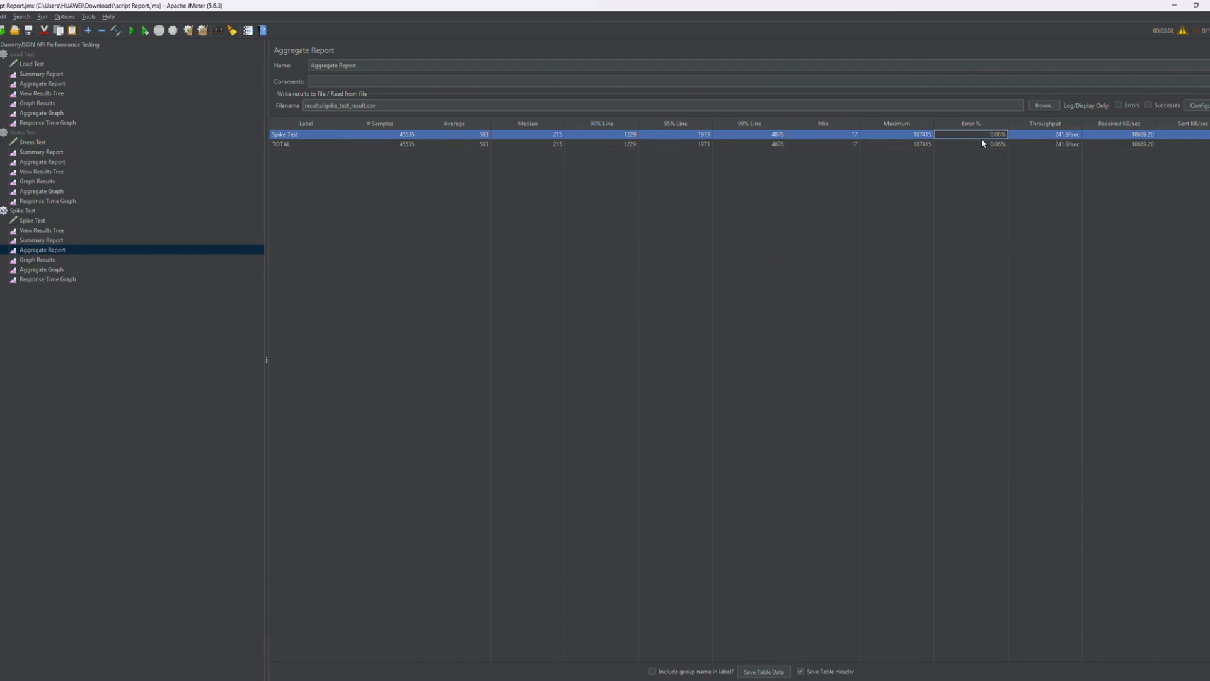
left_click(1078, 135)
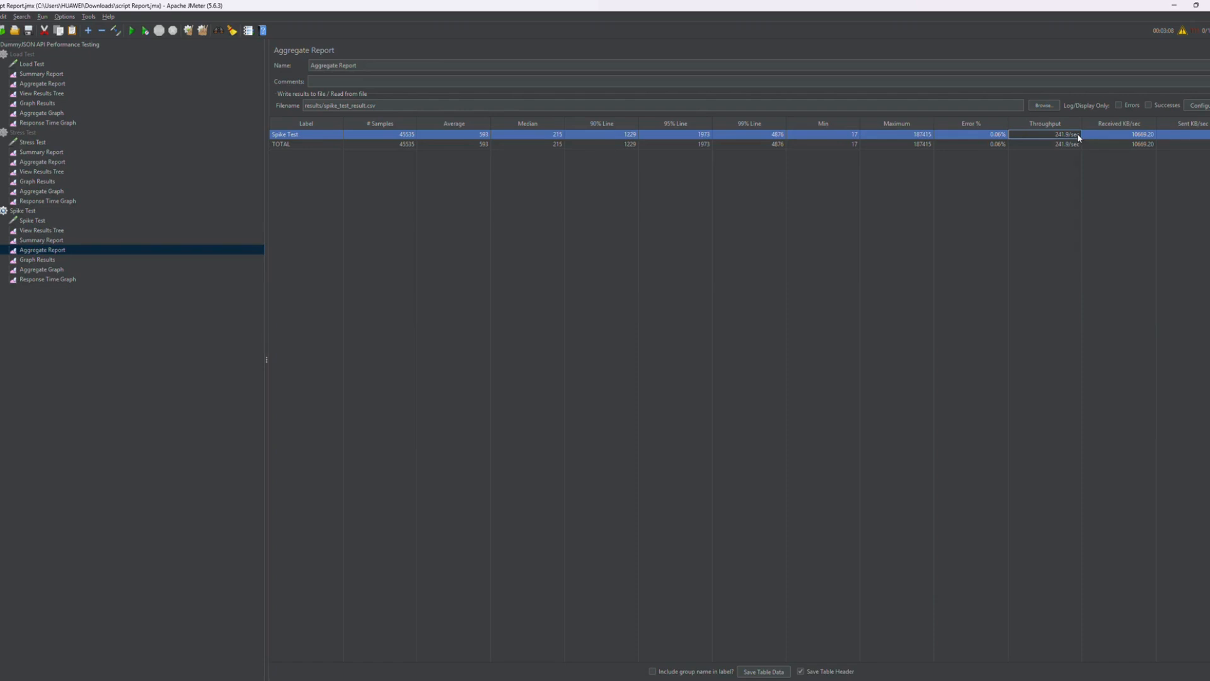
left_click(566, 25)
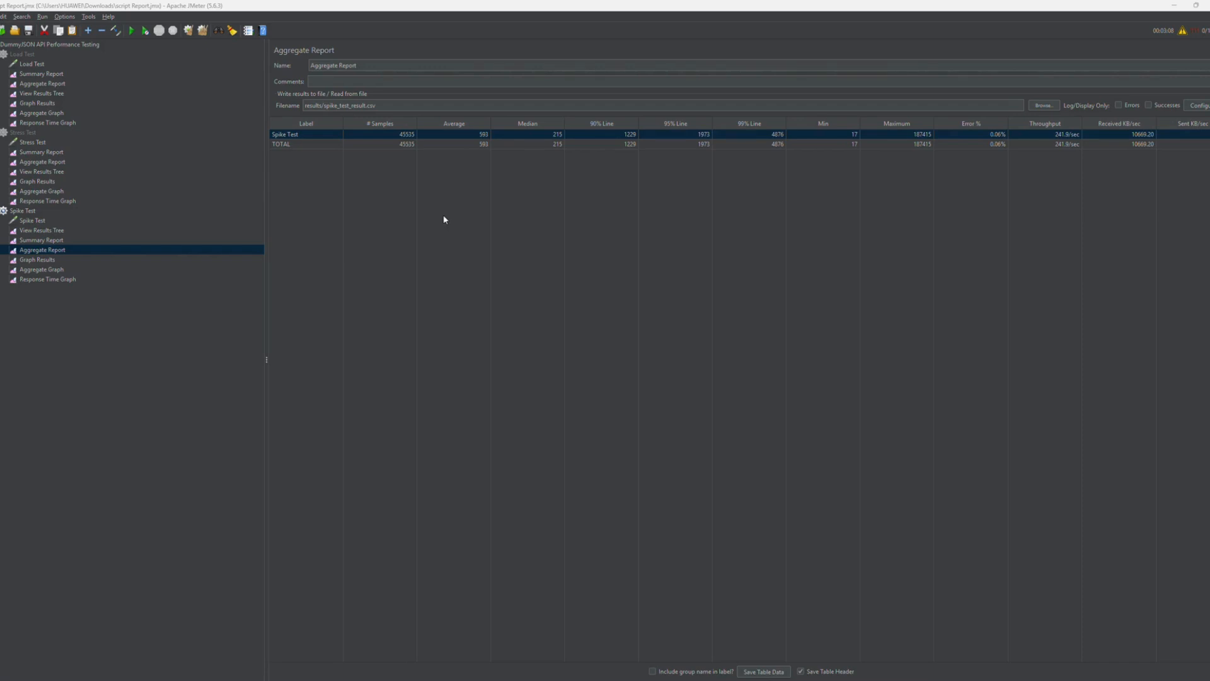
- Check the median and average response times in the Load Test group's Aggregate Report
left_click(50, 85)
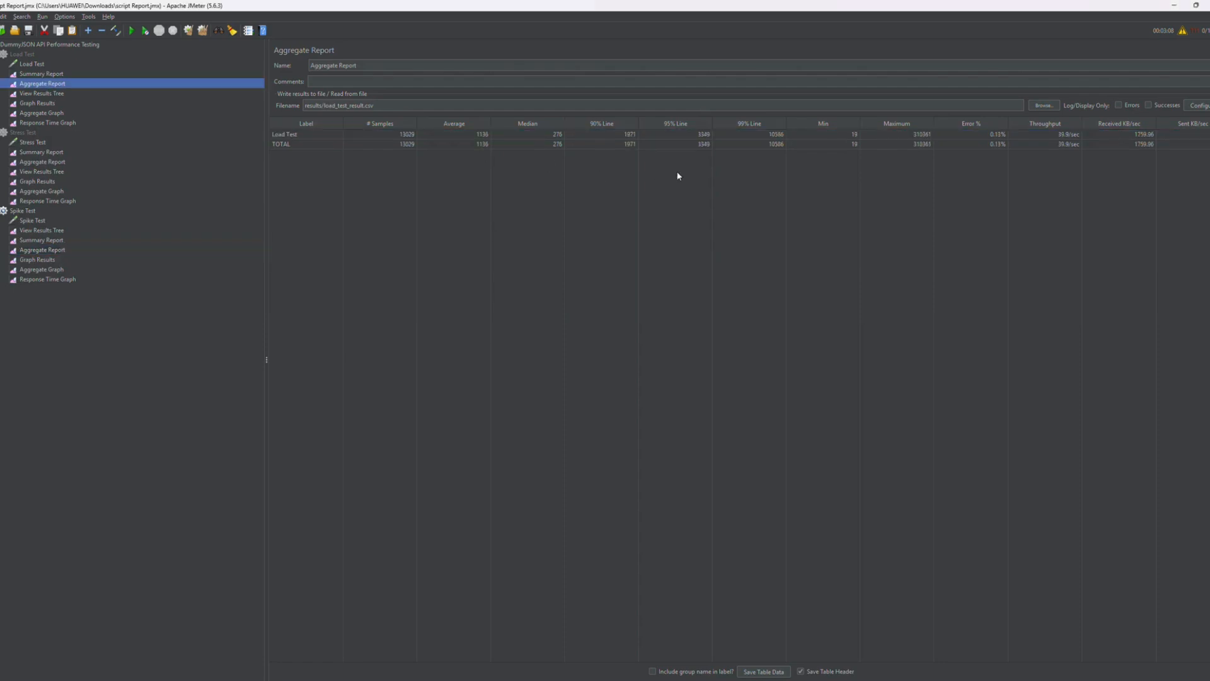
left_click(535, 135)
left_click(483, 135)
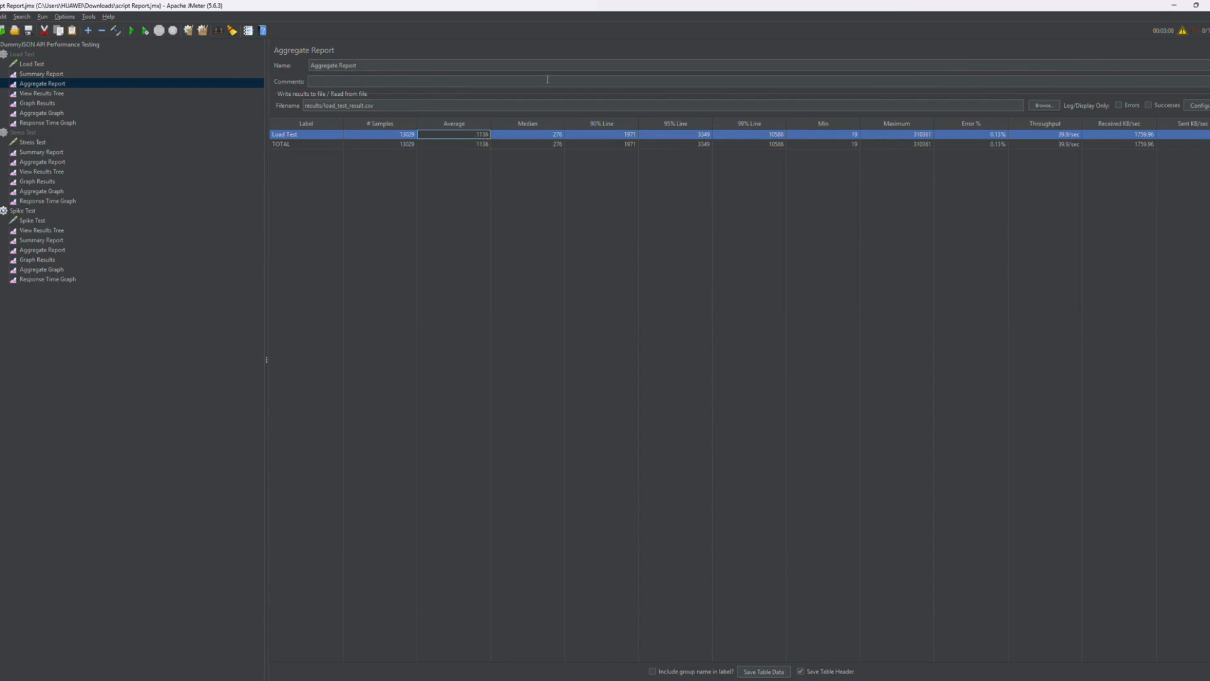
left_click(565, 20)
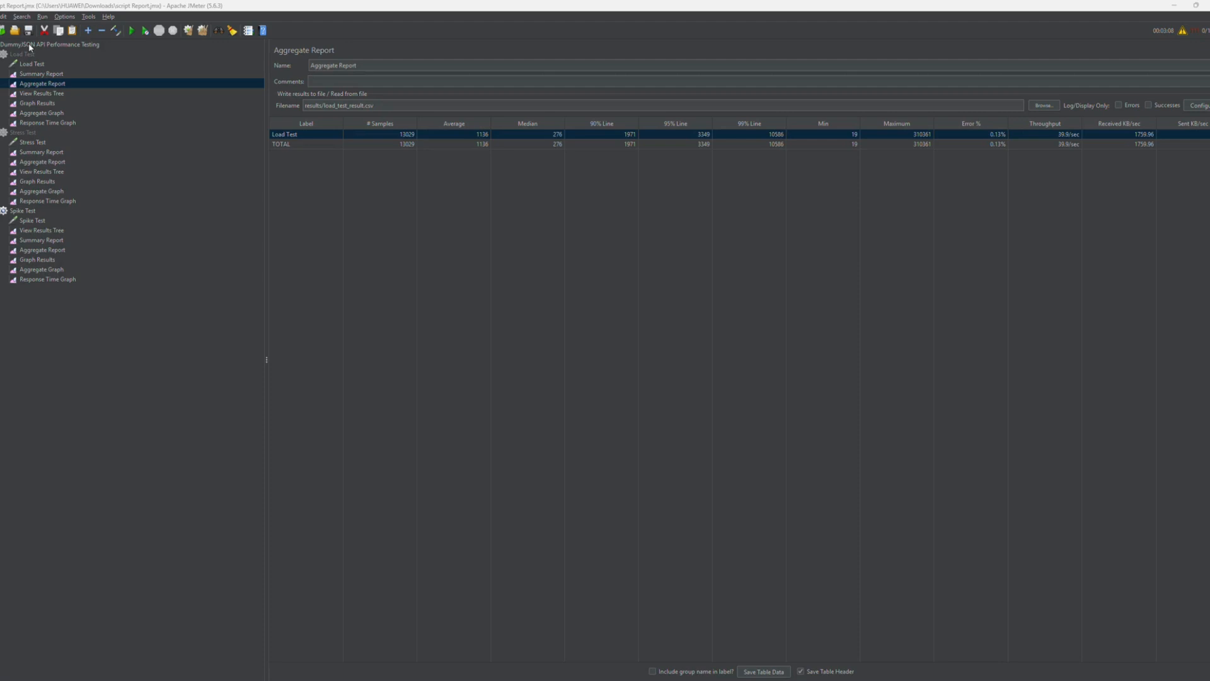
- Review the DummyJSON API Performance Testing plan settings and the Load Test HTTP request
left_click(28, 44)
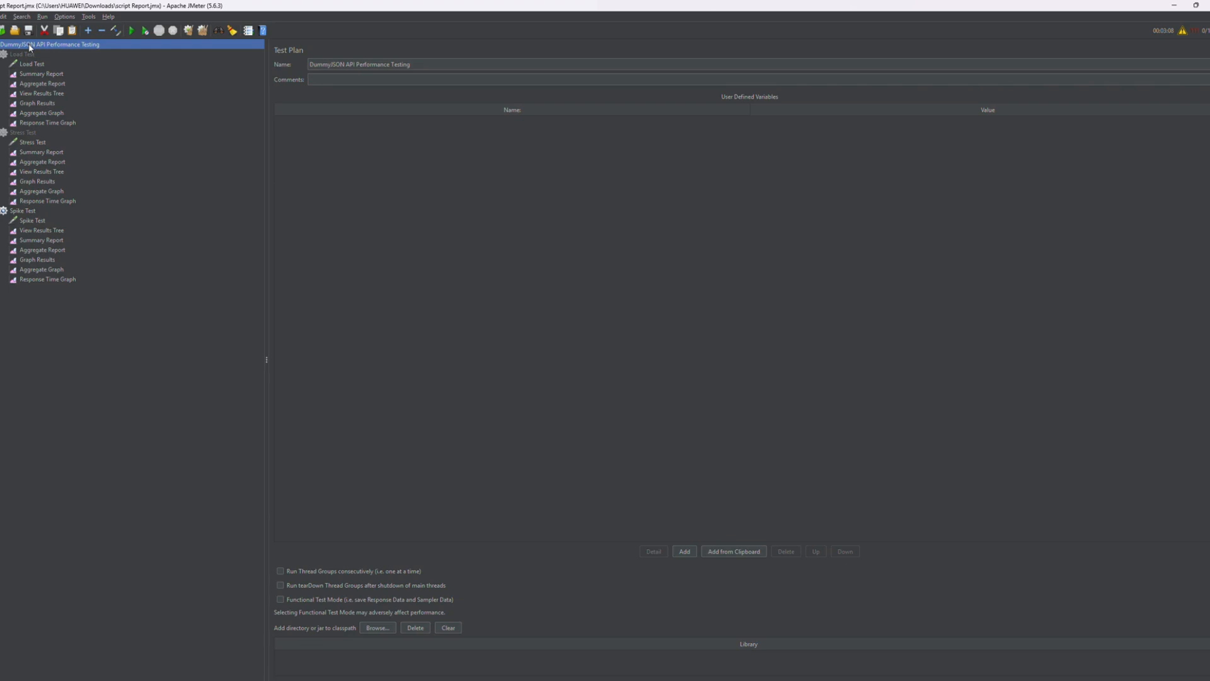
left_click(26, 64)
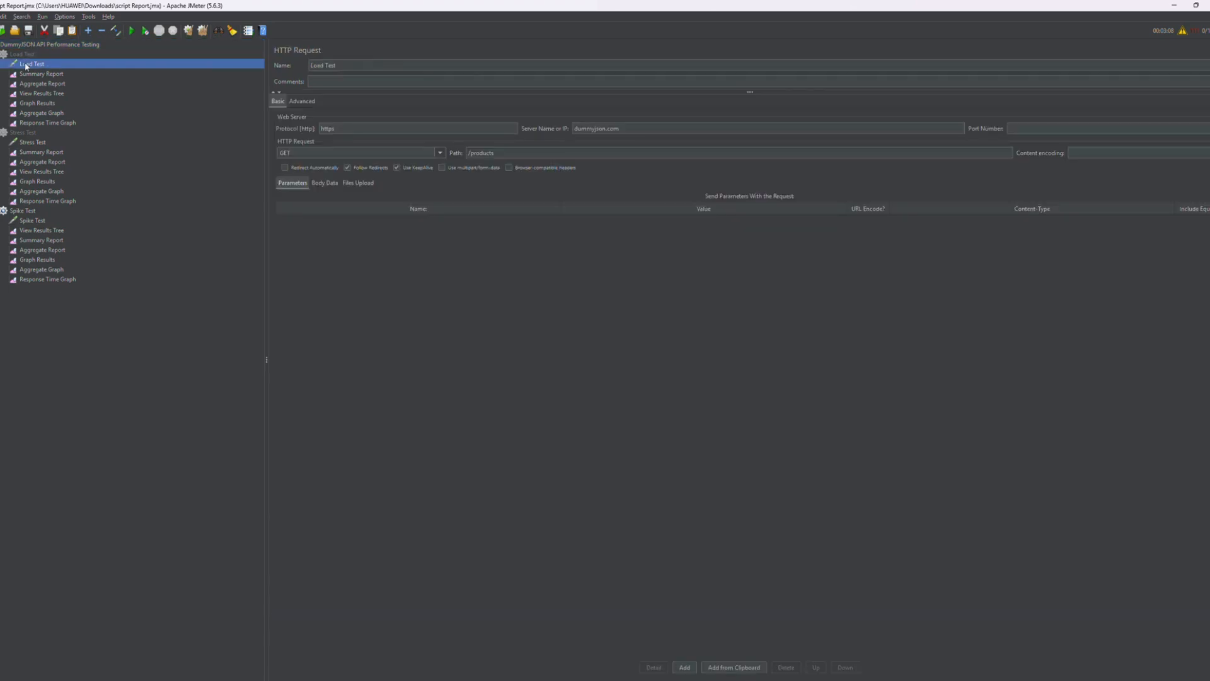